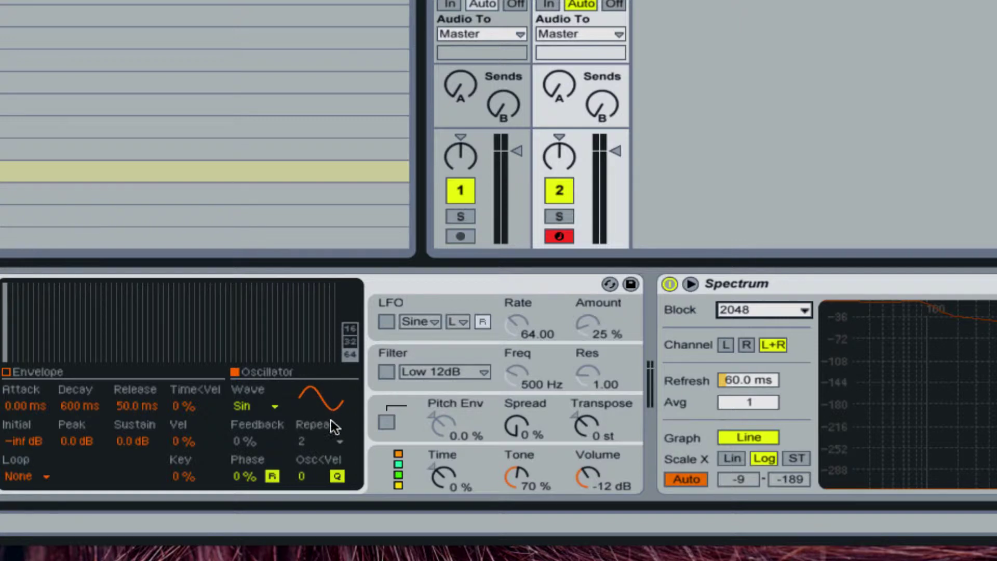
Step: Try the oscillator's Repeat settings 1/4 and Off, and set Repeat back to 2
{"action": "left_click", "coordinate": [319, 442]}
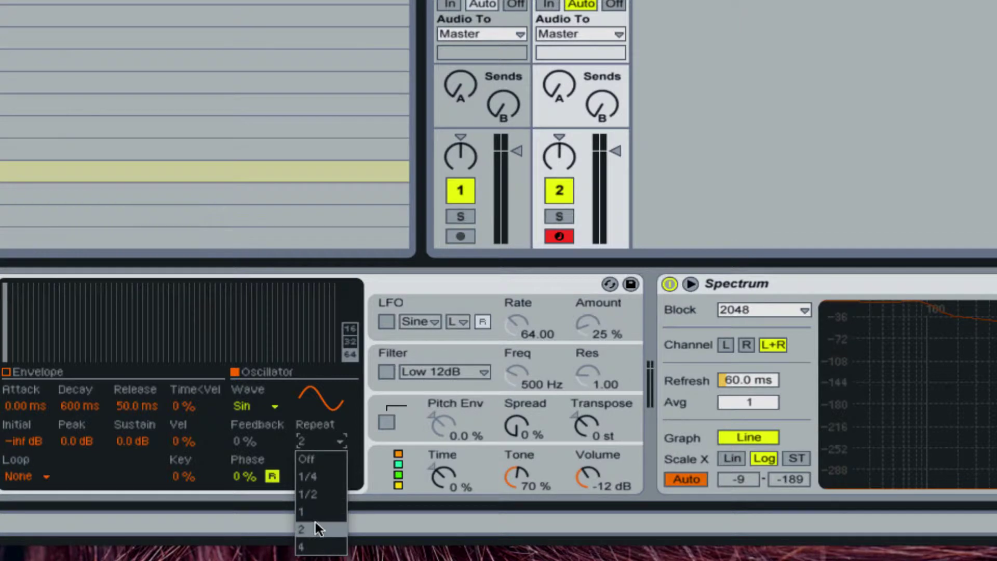
{"action": "left_click", "coordinate": [316, 420]}
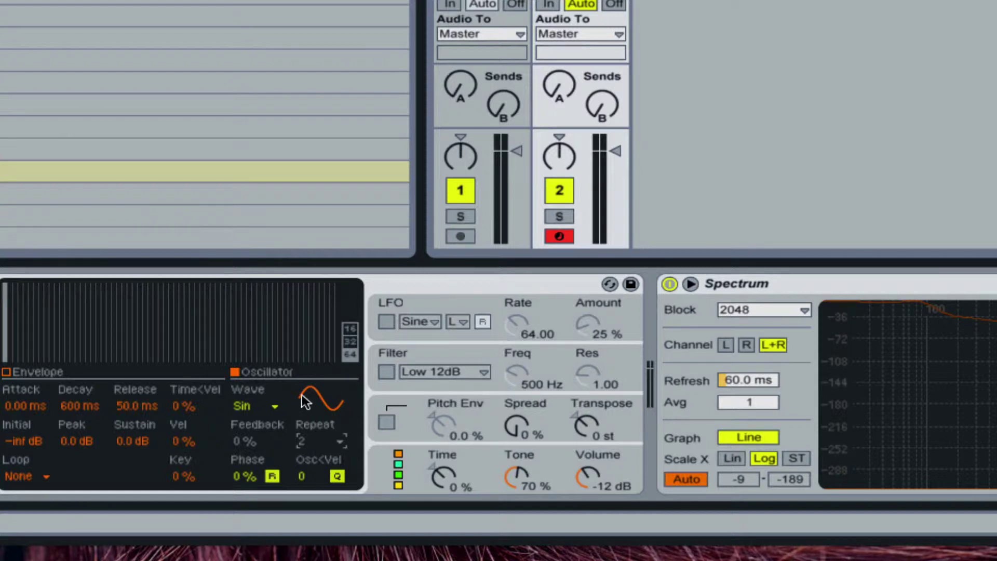
{"action": "left_click", "coordinate": [319, 444]}
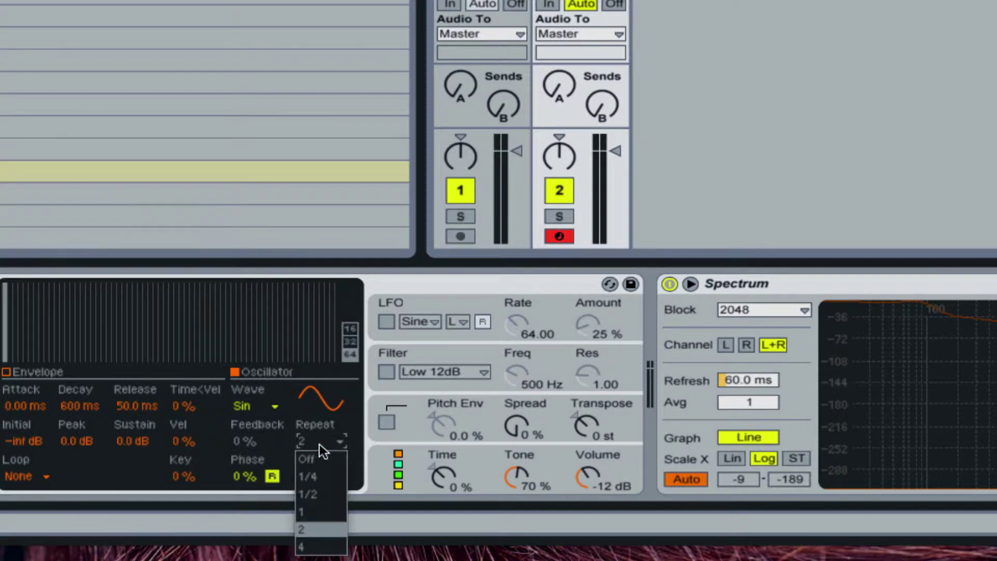
{"action": "left_click", "coordinate": [325, 471]}
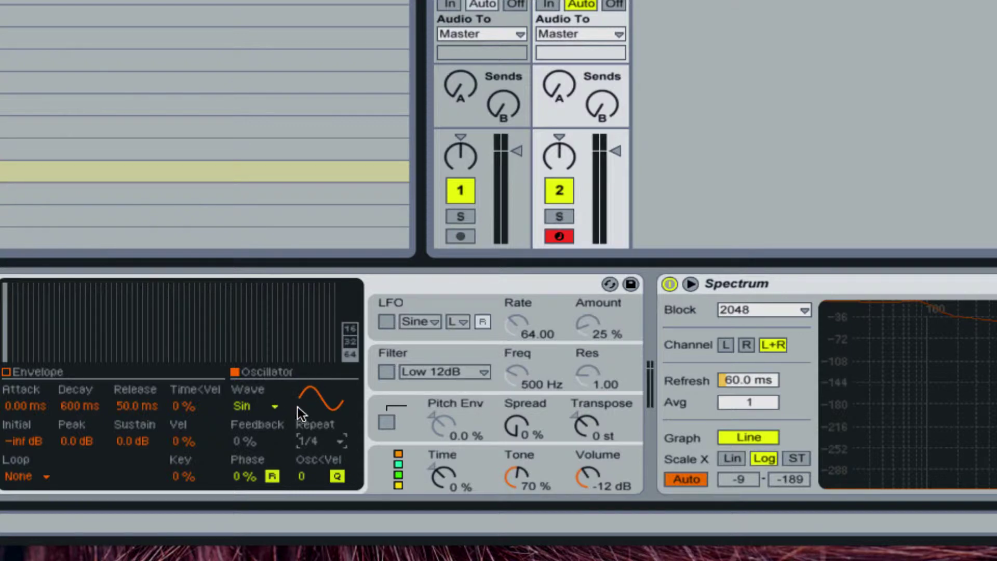
{"action": "left_click", "coordinate": [332, 445]}
{"action": "left_click", "coordinate": [322, 459]}
{"action": "left_click", "coordinate": [336, 440]}
{"action": "left_click", "coordinate": [316, 528]}
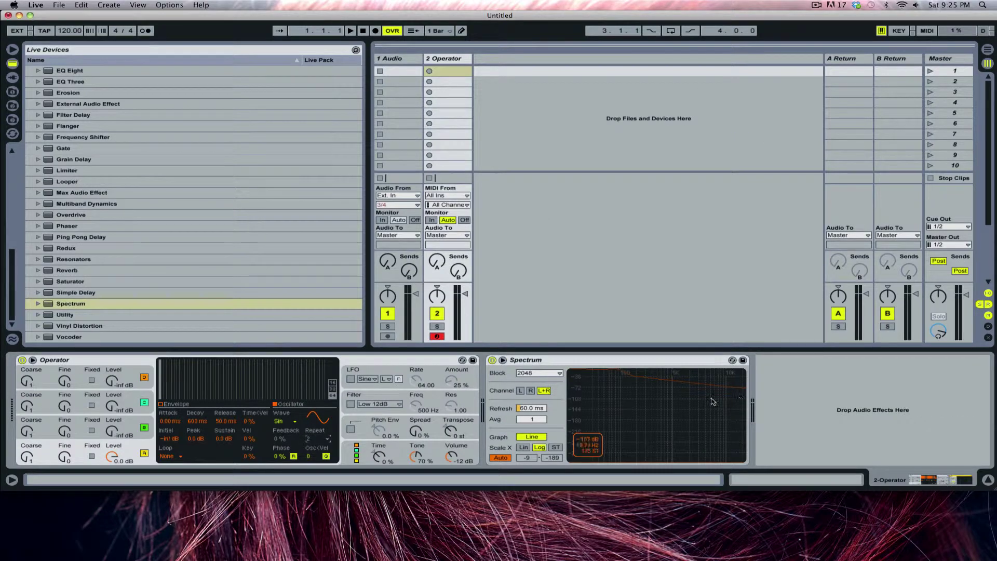
Step: Show the harmonics display of Operator's oscillator A and limit it to 16 partials
{"action": "left_click", "coordinate": [529, 362]}
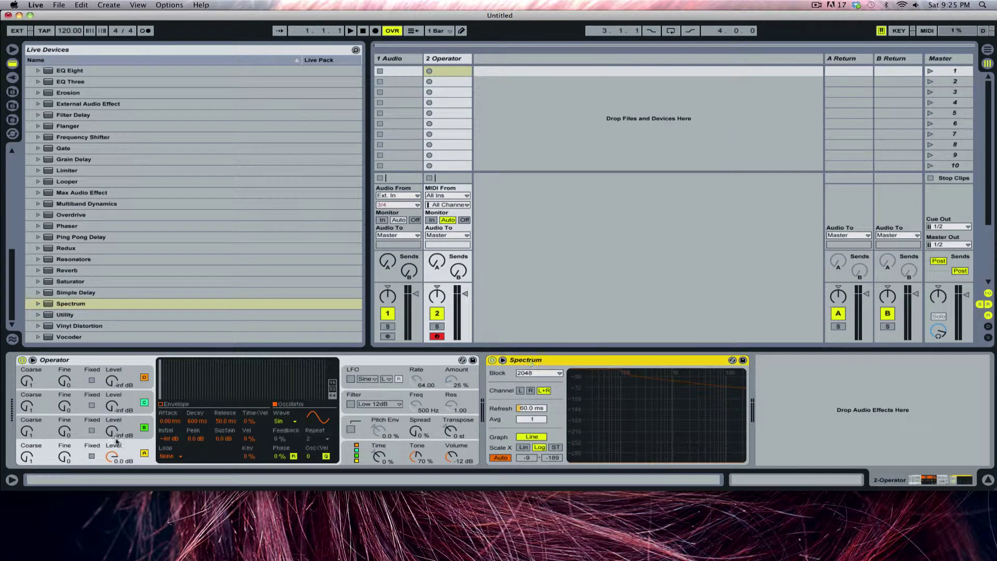
{"action": "left_click", "coordinate": [176, 404]}
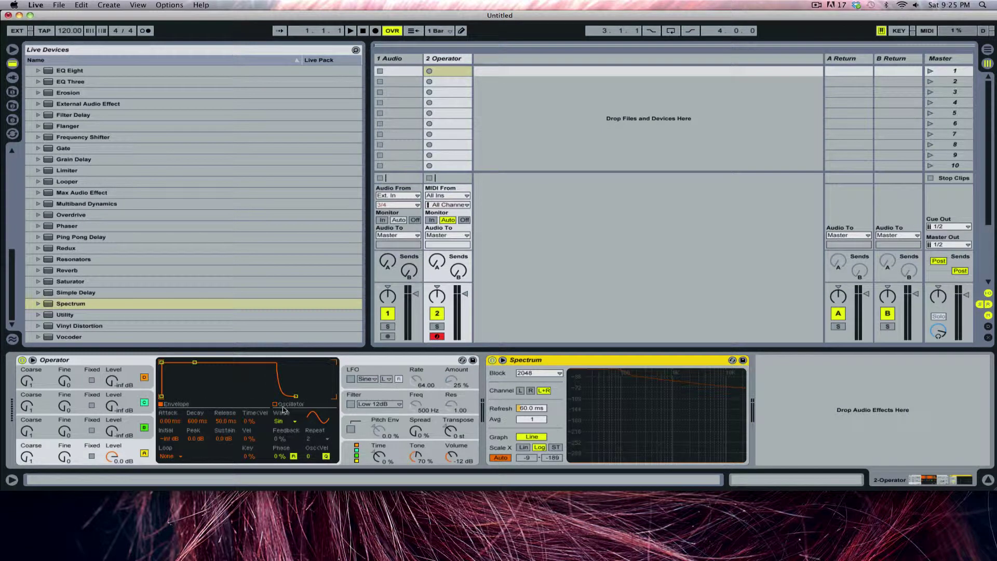
{"action": "left_click", "coordinate": [285, 405]}
{"action": "left_click", "coordinate": [333, 382]}
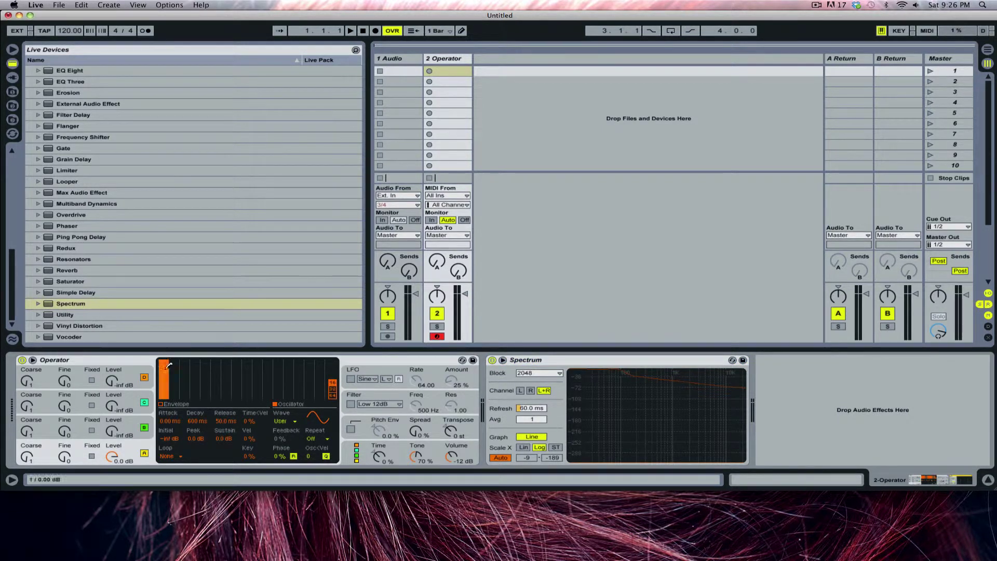
Step: Draw the first five harmonics of oscillator A at 0.00 dB, and clear all except the first
{"action": "mouse_move", "coordinate": [168, 365]}
{"action": "left_mouse_down"}
{"action": "mouse_move", "coordinate": [166, 400]}
{"action": "mouse_move", "coordinate": [166, 374]}
{"action": "left_mouse_up"}
{"action": "left_click", "coordinate": [164, 359]}
{"action": "left_click", "coordinate": [175, 360]}
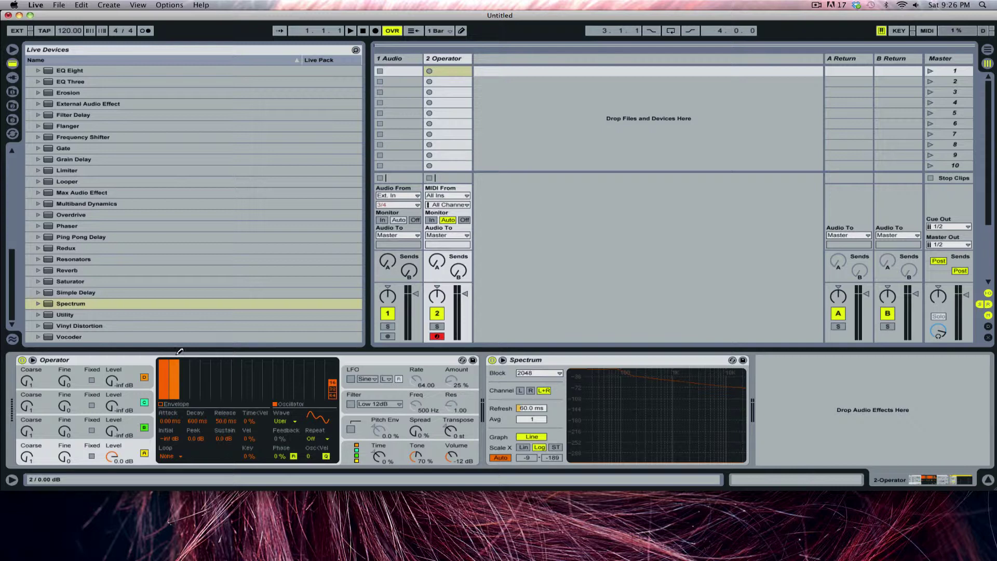
{"action": "left_click", "coordinate": [184, 359]}
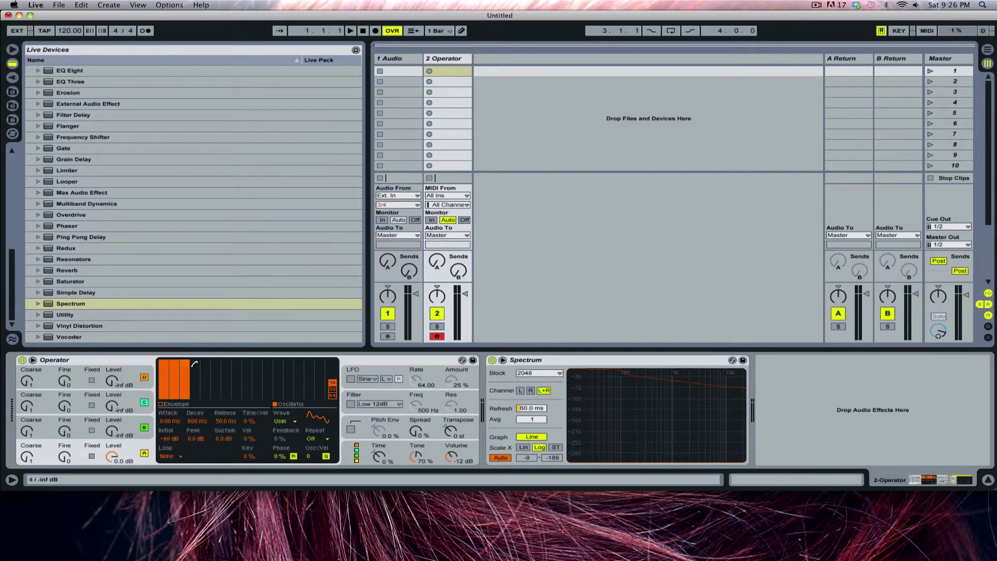
{"action": "left_click", "coordinate": [195, 358]}
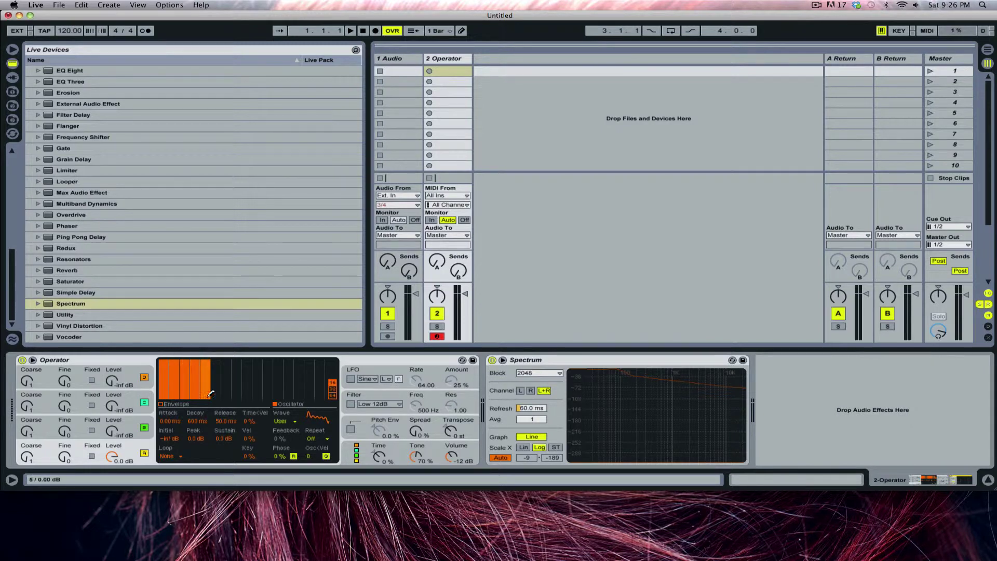
{"action": "left_click_drag", "start_coordinate": [198, 398], "coordinate": [134, 423]}
{"action": "left_click", "coordinate": [165, 360]}
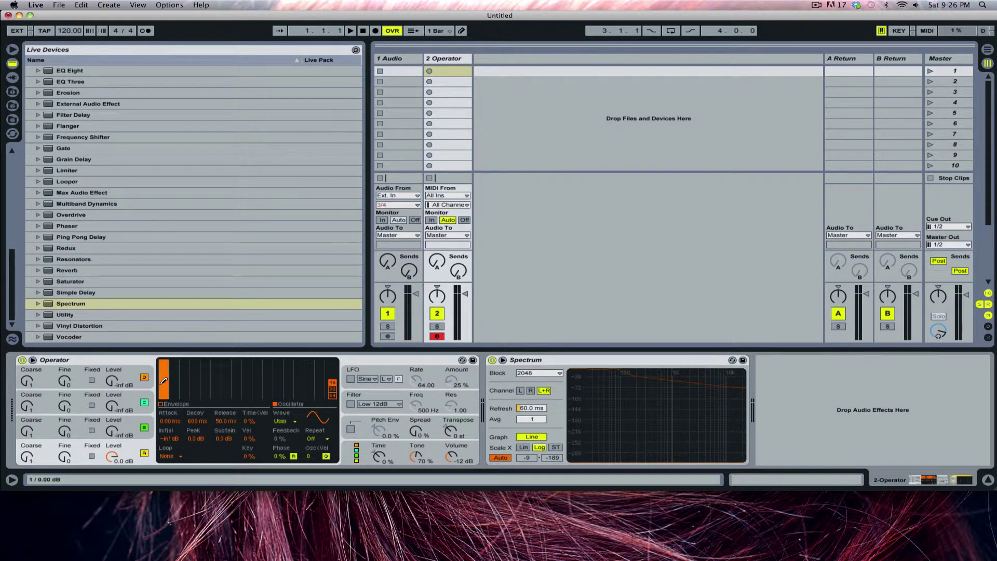
Step: Play test notes through Operator and expand the Spectrum graph into its enlarged view
{"action": "key", "text": "a"}
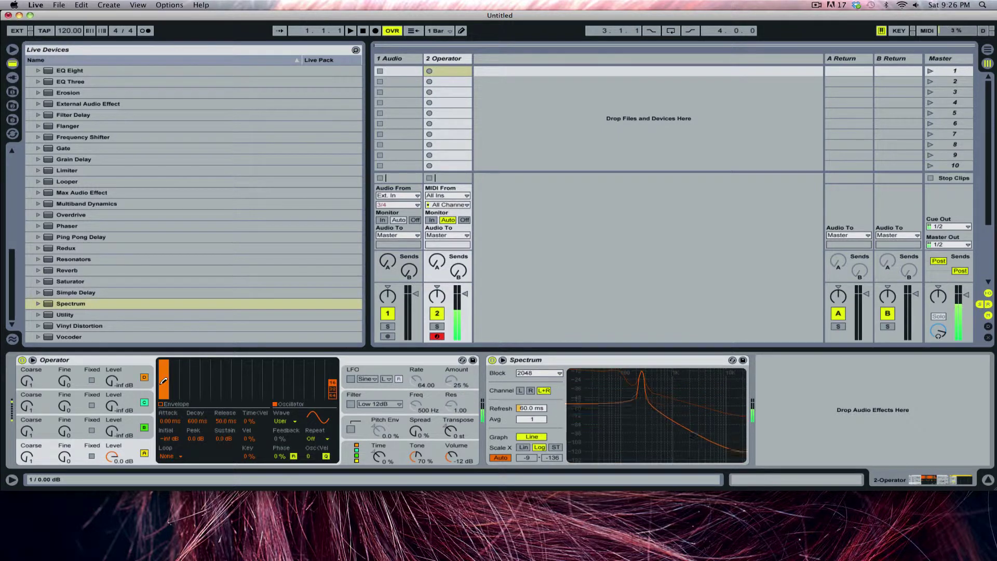
{"action": "left_click", "coordinate": [503, 359]}
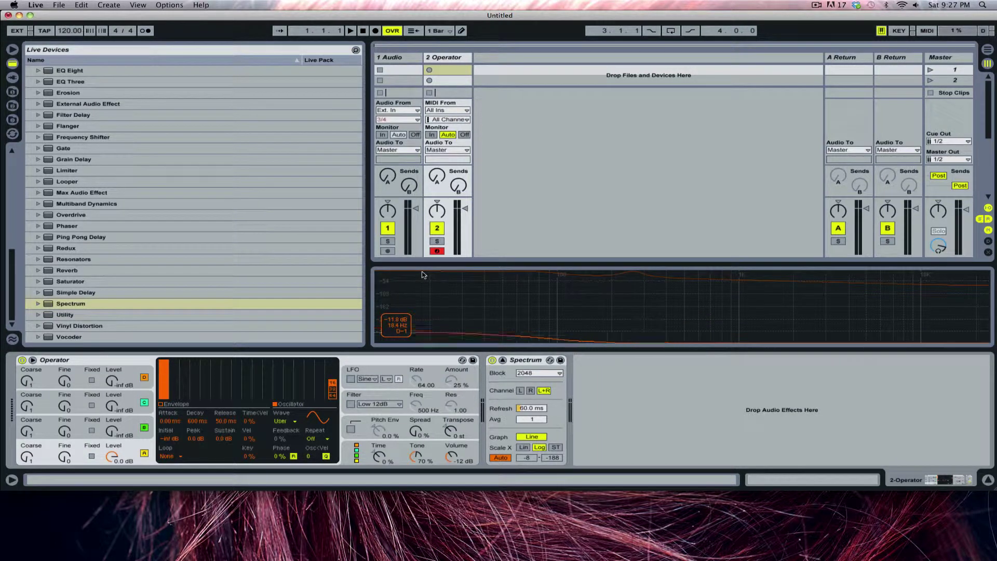
{"action": "key", "text": "a"}
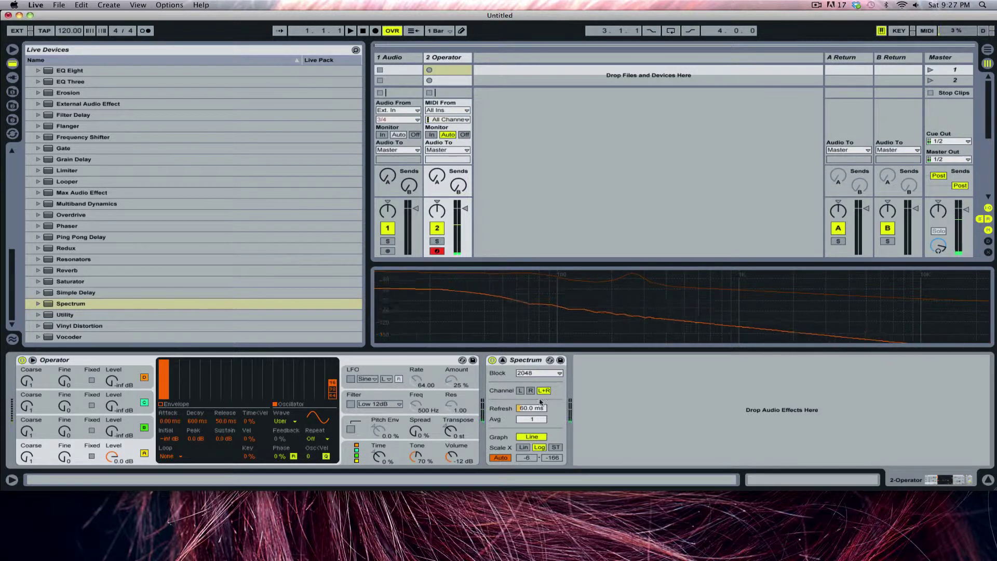
Step: Set the Spectrum's block size to 16384
{"action": "left_click", "coordinate": [554, 373]}
{"action": "left_click", "coordinate": [554, 374]}
{"action": "left_click", "coordinate": [554, 373]}
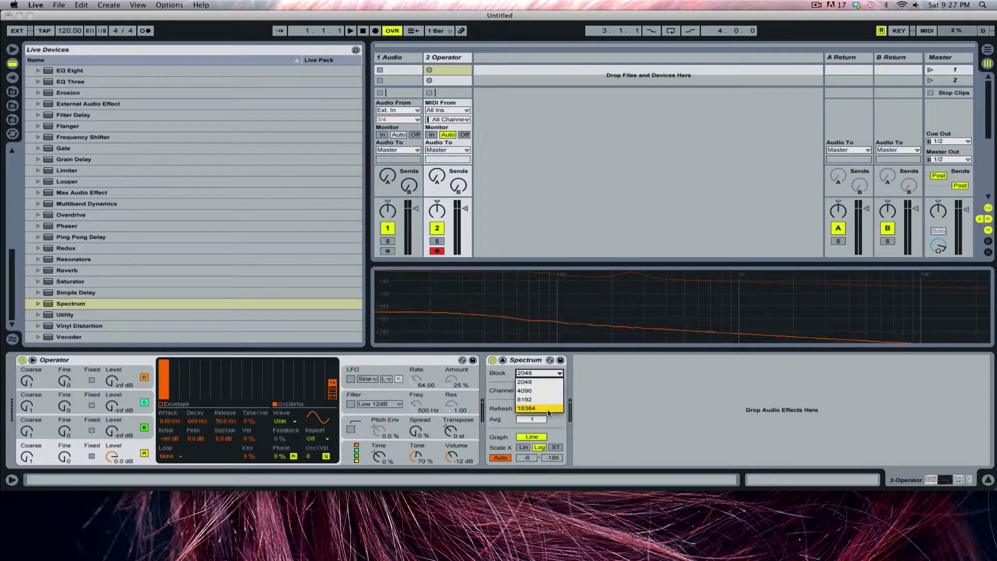
{"action": "left_click", "coordinate": [535, 414]}
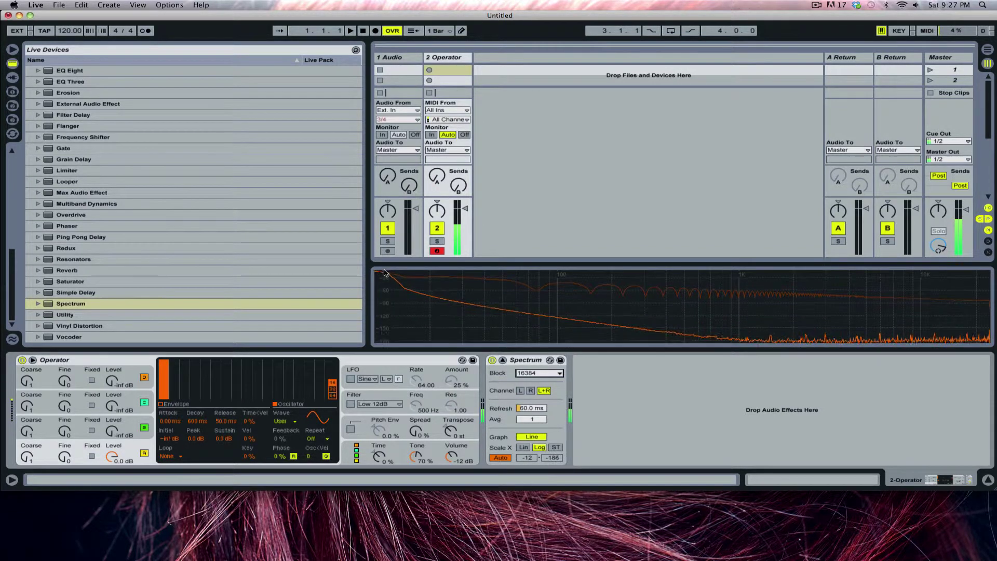
{"action": "mouse_move", "coordinate": [393, 273]}
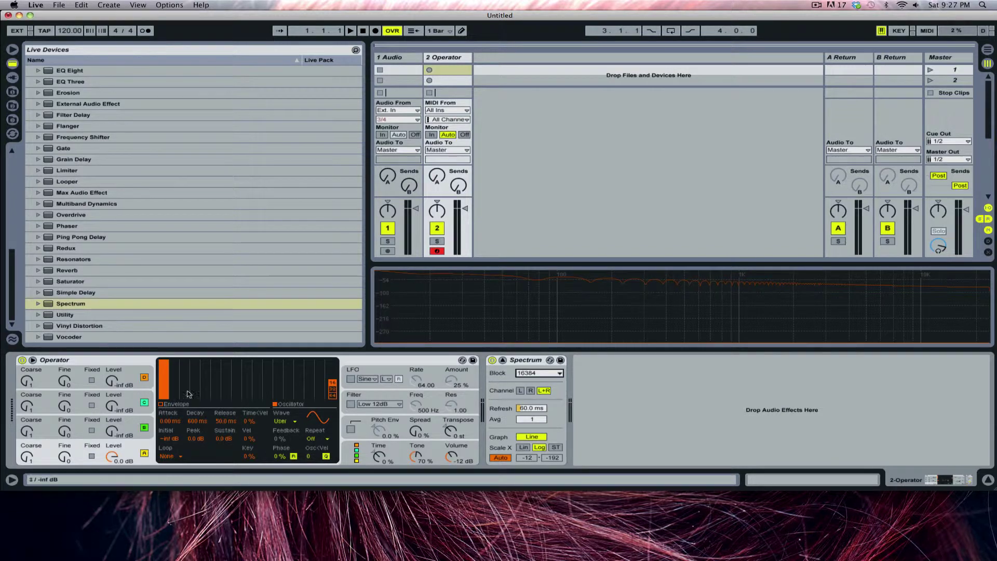
Step: Audition the Sine, Saw D and Square D waves on oscillator A and compare their harmonics in the spectrum
{"action": "left_click", "coordinate": [282, 422]}
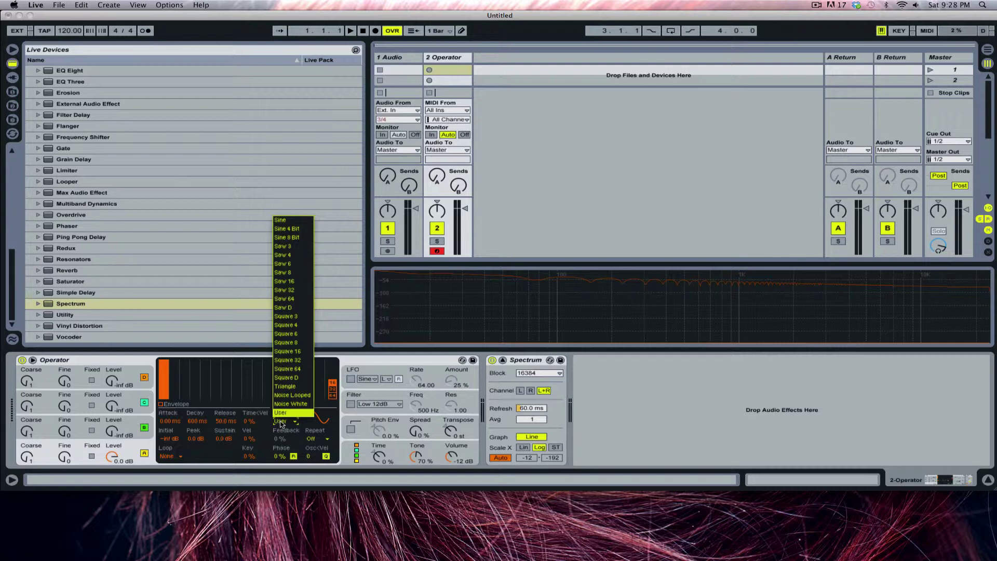
{"action": "left_click", "coordinate": [286, 219]}
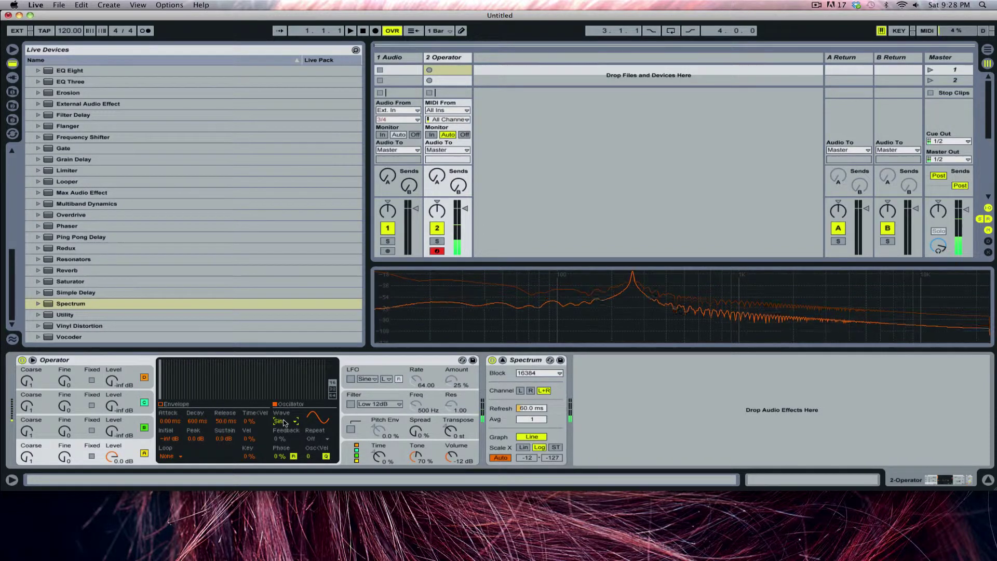
{"action": "left_click", "coordinate": [283, 419]}
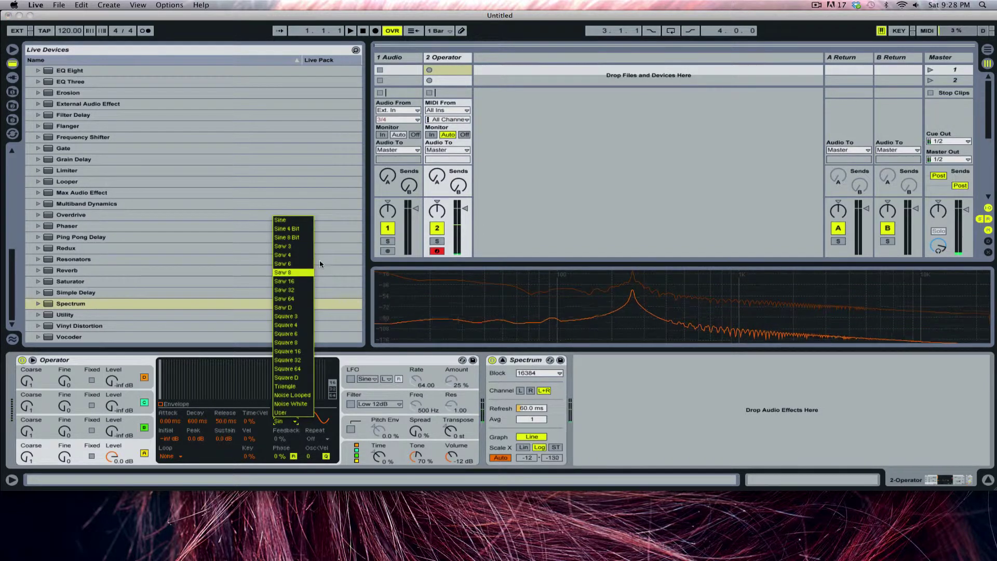
{"action": "left_click", "coordinate": [296, 307]}
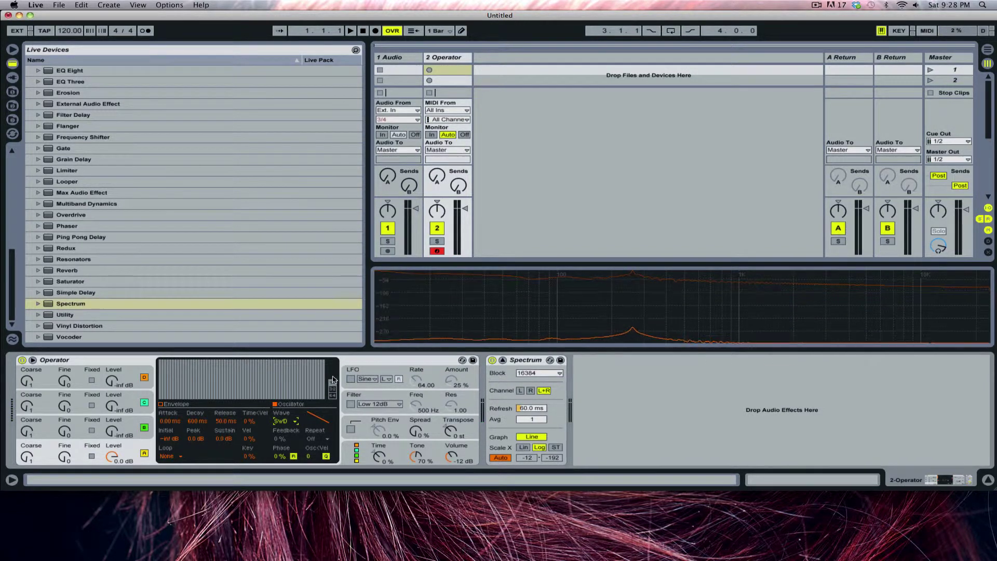
{"action": "key", "text": "a"}
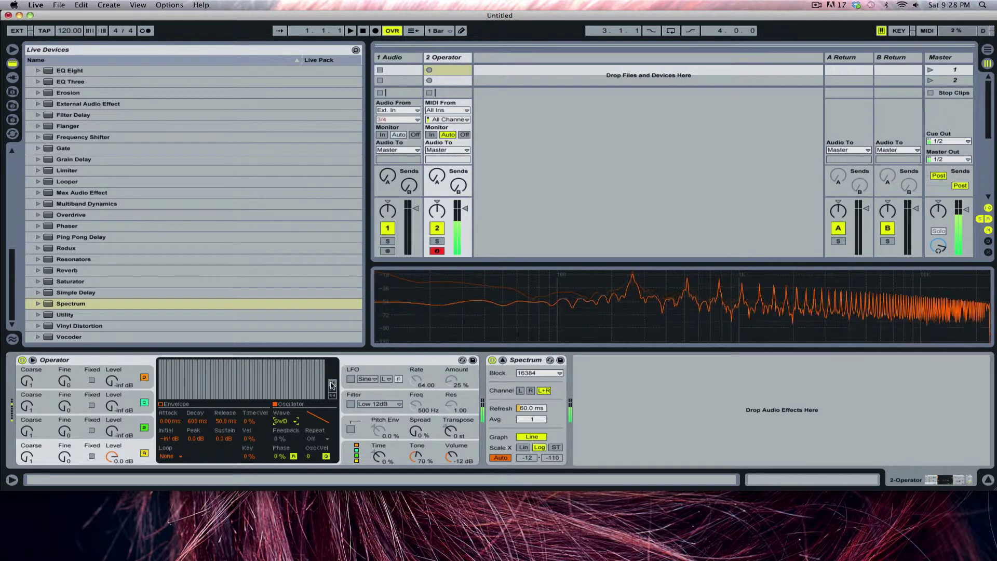
{"action": "left_click", "coordinate": [289, 414]}
{"action": "left_click", "coordinate": [293, 379]}
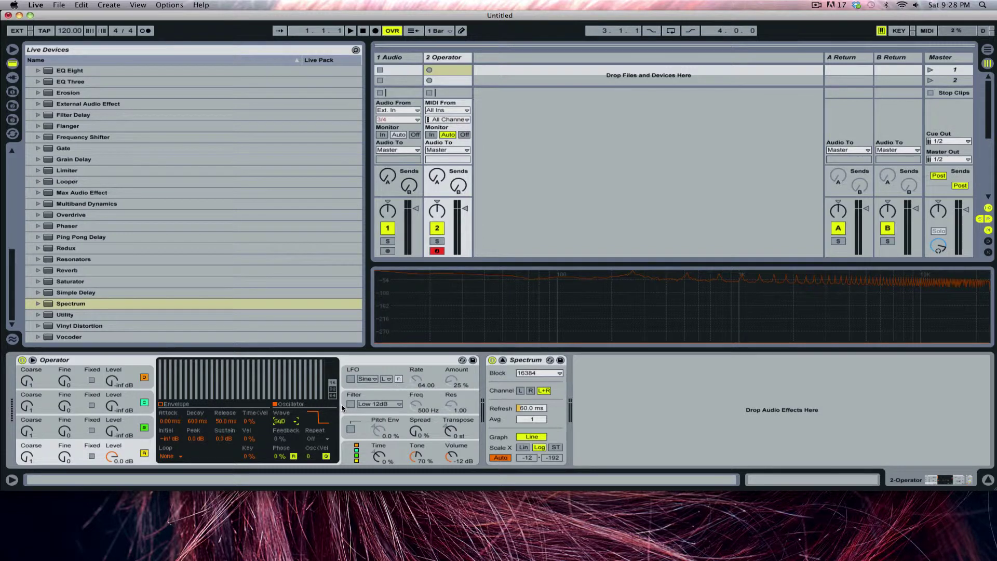
Step: Set oscillator A's wave to Triangle and play a note to view its spectrum
{"action": "left_click", "coordinate": [286, 422]}
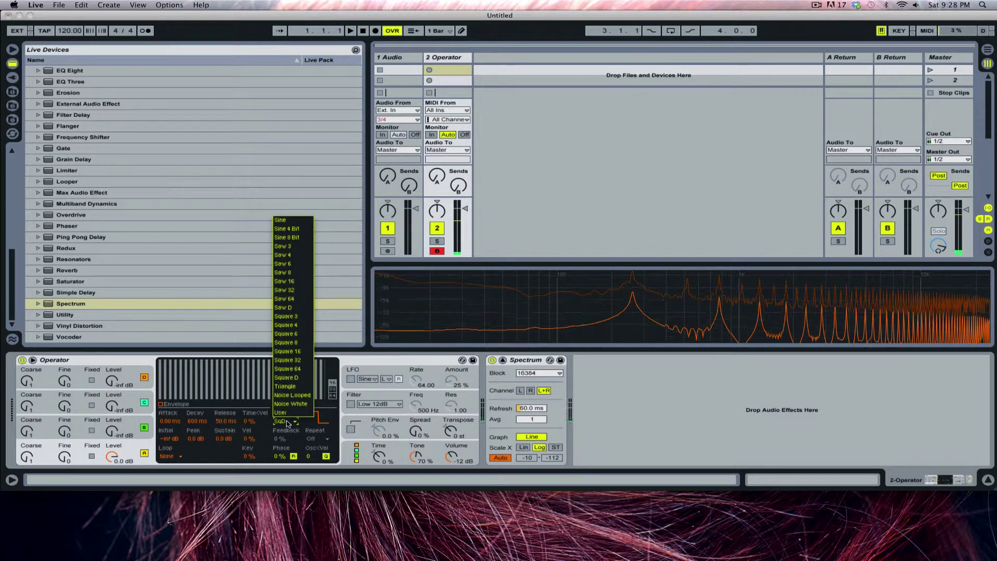
{"action": "left_click", "coordinate": [285, 386]}
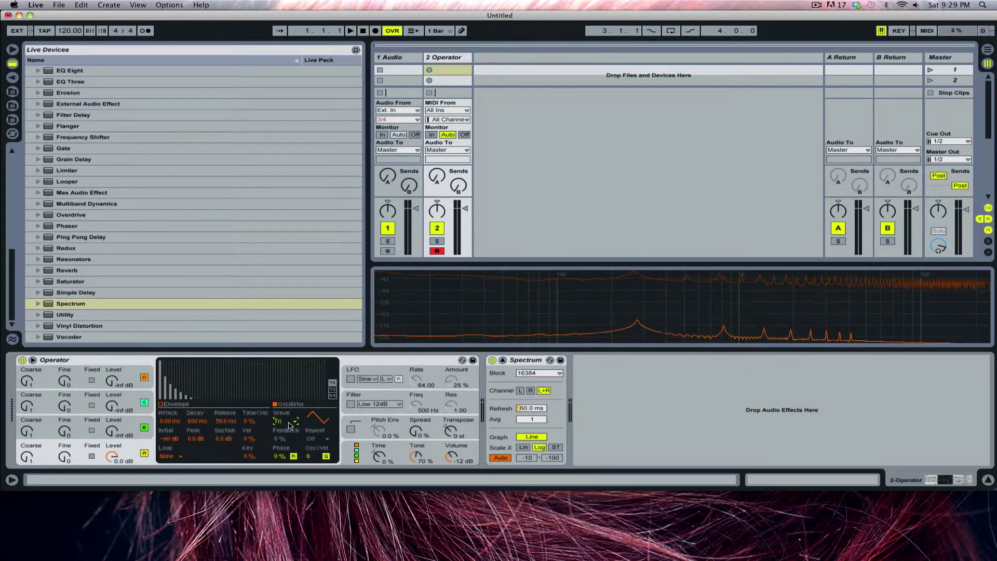
{"action": "key", "text": "a"}
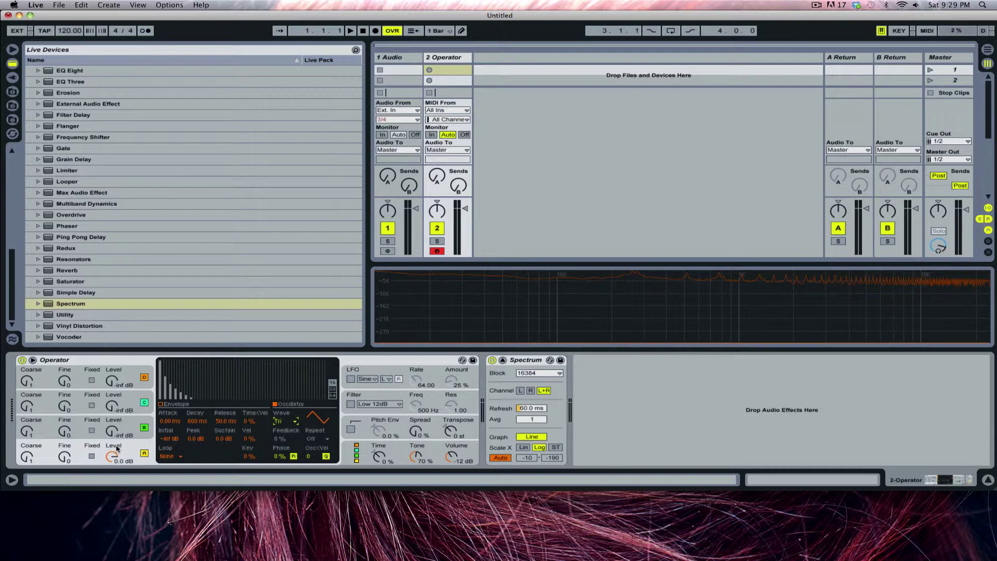
Step: Try oscillator A's triangle wave with 16 partials, and return it to the original Triangle wave
{"action": "left_click", "coordinate": [334, 396]}
{"action": "left_click", "coordinate": [334, 384]}
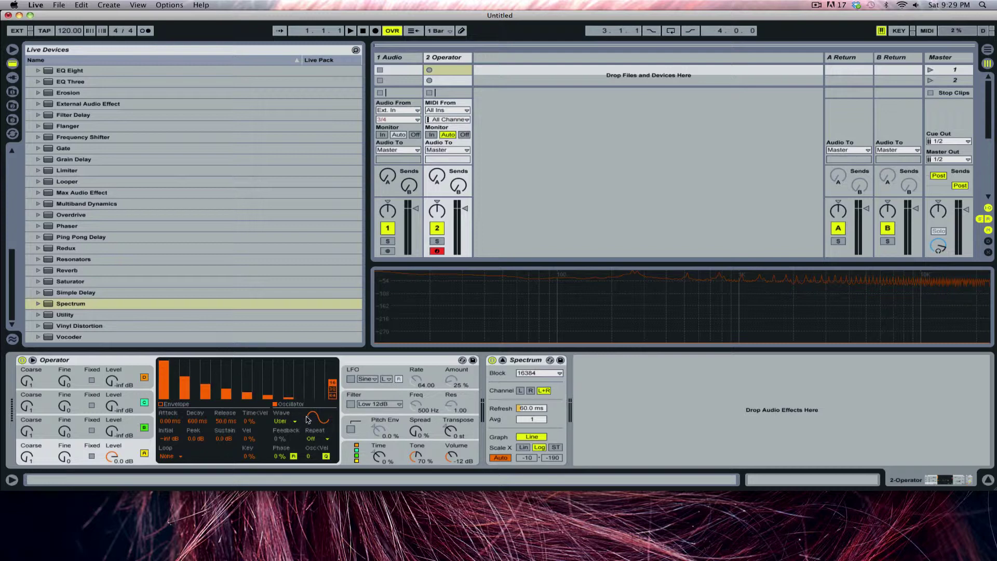
{"action": "left_click", "coordinate": [332, 396]}
{"action": "left_click", "coordinate": [307, 421]}
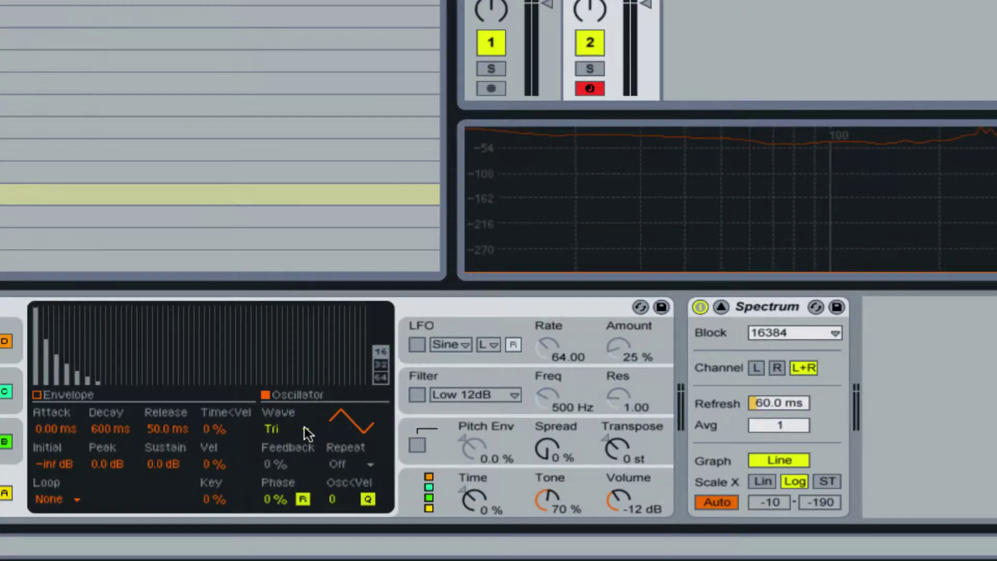
{"action": "left_click", "coordinate": [298, 430]}
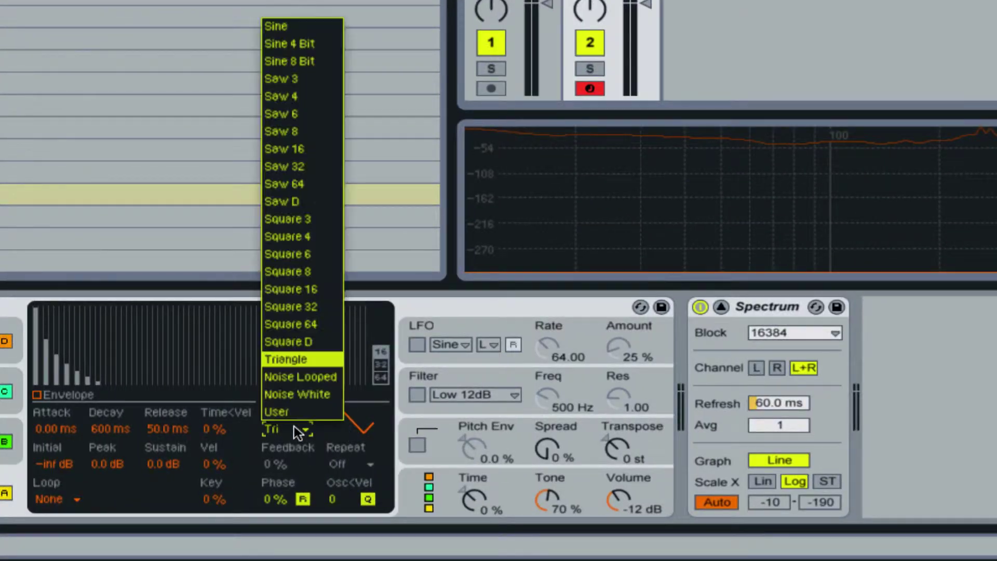
{"action": "left_click", "coordinate": [294, 426]}
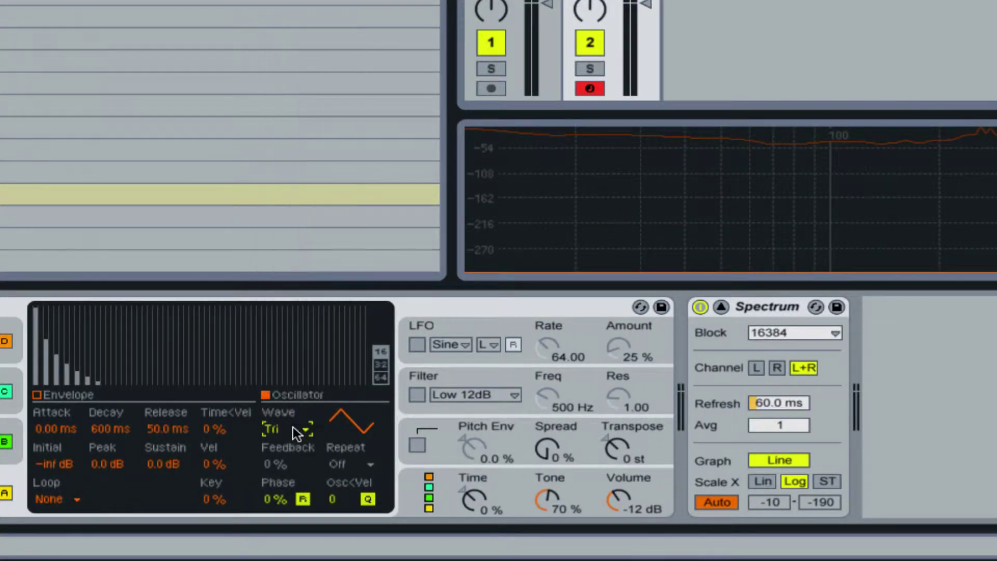
Step: Convert the Triangle wave into a 16-partial user wave so that its Repeat setting can be edited
{"action": "left_click", "coordinate": [360, 466]}
{"action": "left_click", "coordinate": [346, 518]}
{"action": "left_click", "coordinate": [380, 351]}
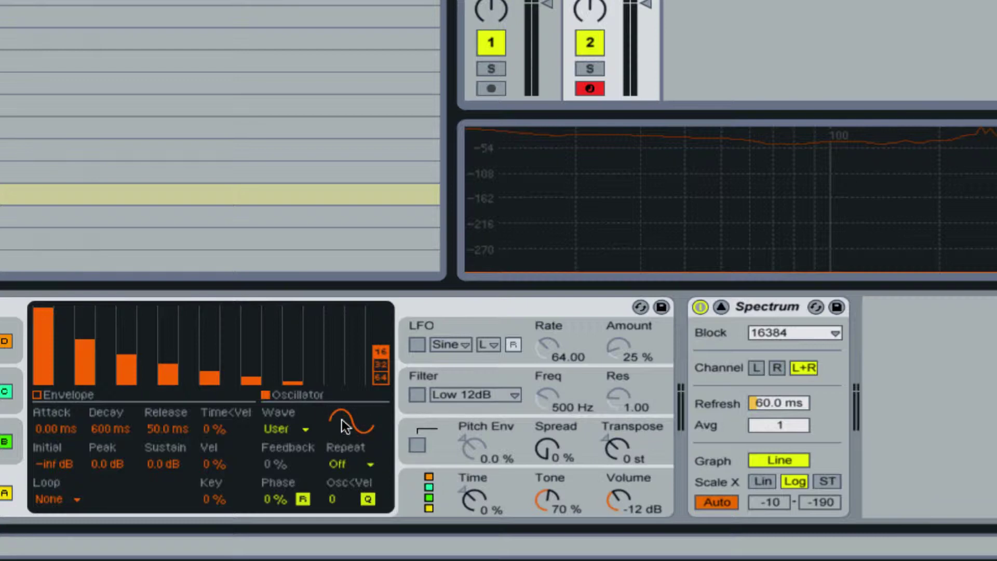
Step: Try several Repeat settings for oscillator A's user wave, starting with 1/4, and return Repeat to Off
{"action": "left_click", "coordinate": [364, 464]}
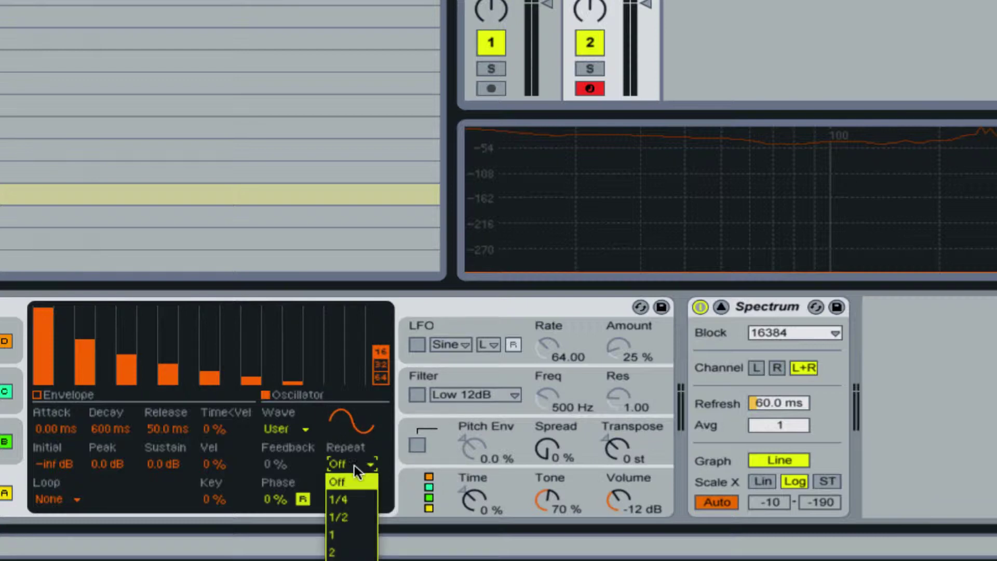
{"action": "left_click", "coordinate": [355, 496]}
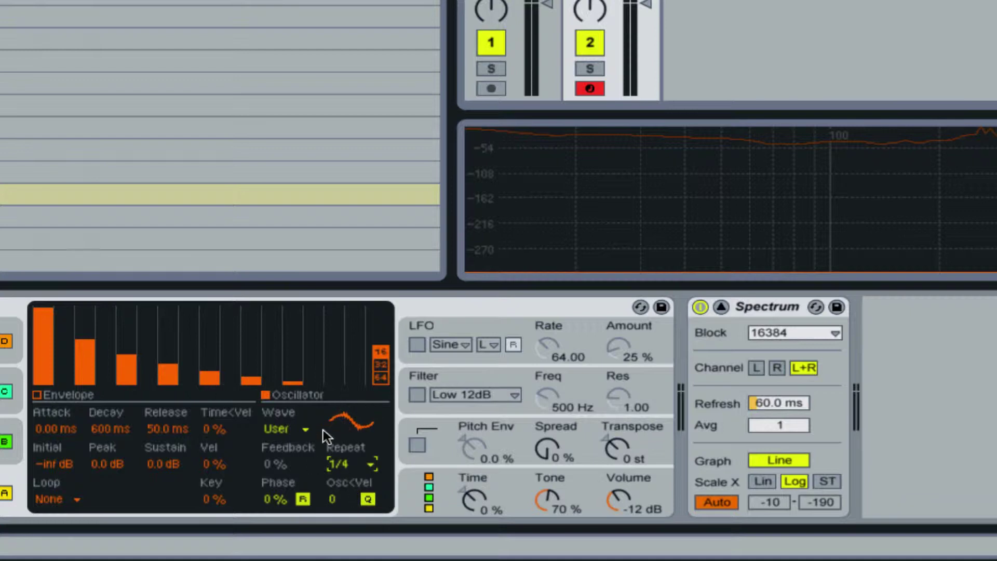
{"action": "left_click", "coordinate": [369, 463]}
{"action": "left_click", "coordinate": [339, 508]}
{"action": "left_click", "coordinate": [351, 464]}
{"action": "left_click", "coordinate": [342, 525]}
{"action": "left_click", "coordinate": [355, 460]}
{"action": "left_click", "coordinate": [340, 533]}
{"action": "left_click", "coordinate": [355, 459]}
{"action": "left_click", "coordinate": [337, 482]}
Step: Set oscillator A's Repeat to 2 and then to 4
{"action": "left_click", "coordinate": [354, 461]}
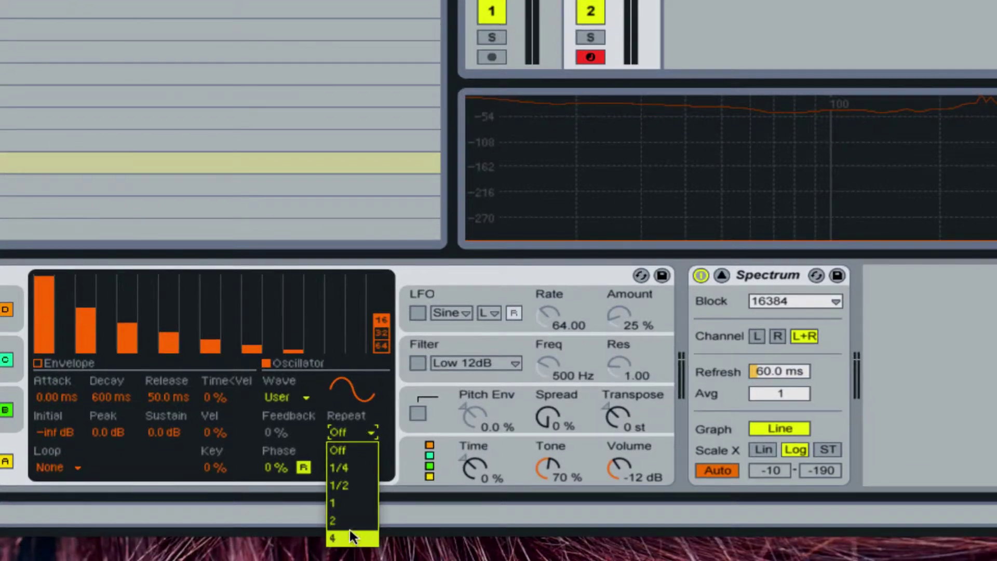
{"action": "left_click", "coordinate": [350, 552]}
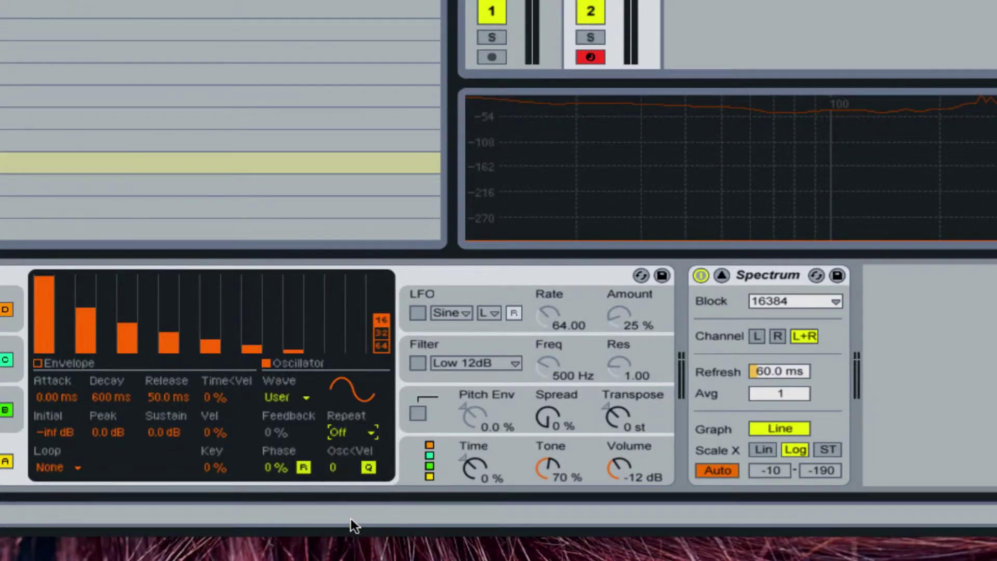
{"action": "left_click", "coordinate": [356, 422]}
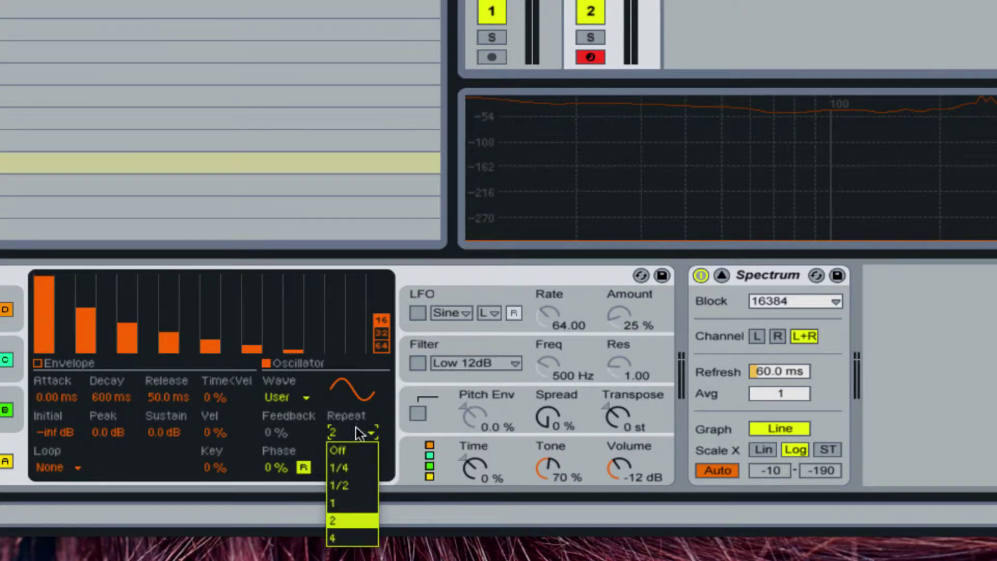
{"action": "left_click", "coordinate": [340, 529]}
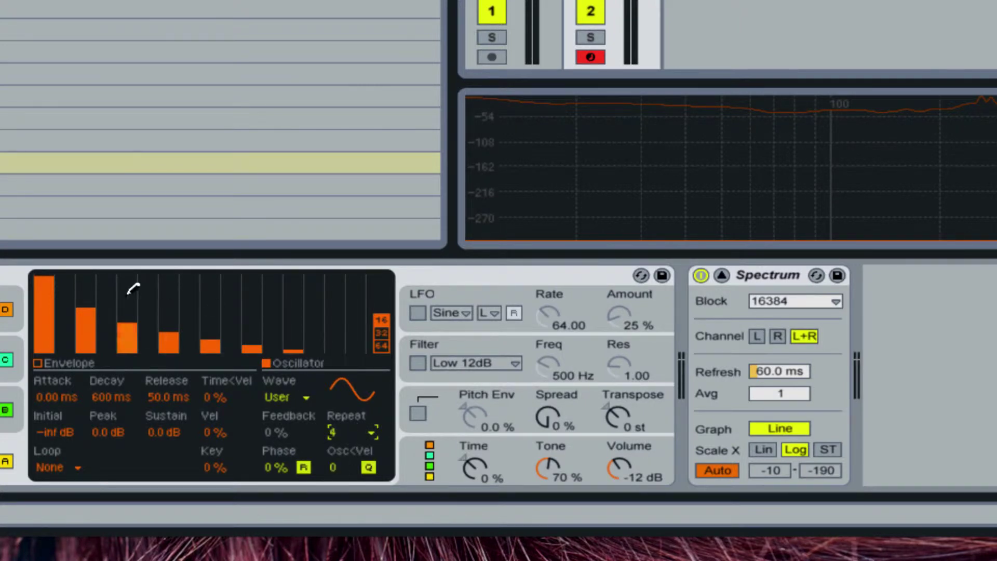
Step: Raise oscillator A's second and third partials, and redraw the partials as a falling slope that leaves the seventh empty
{"action": "left_click", "coordinate": [83, 298]}
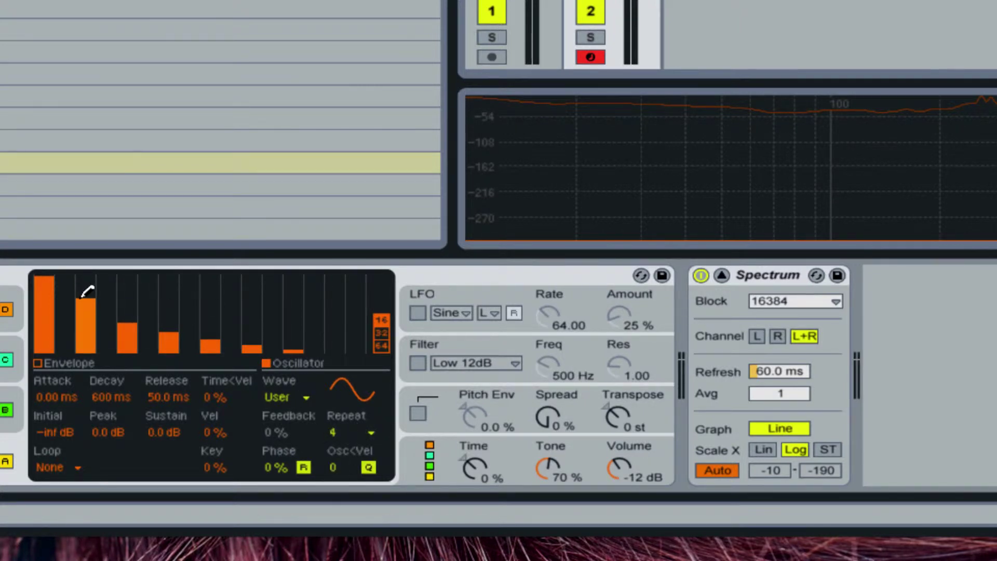
{"action": "left_click", "coordinate": [134, 309]}
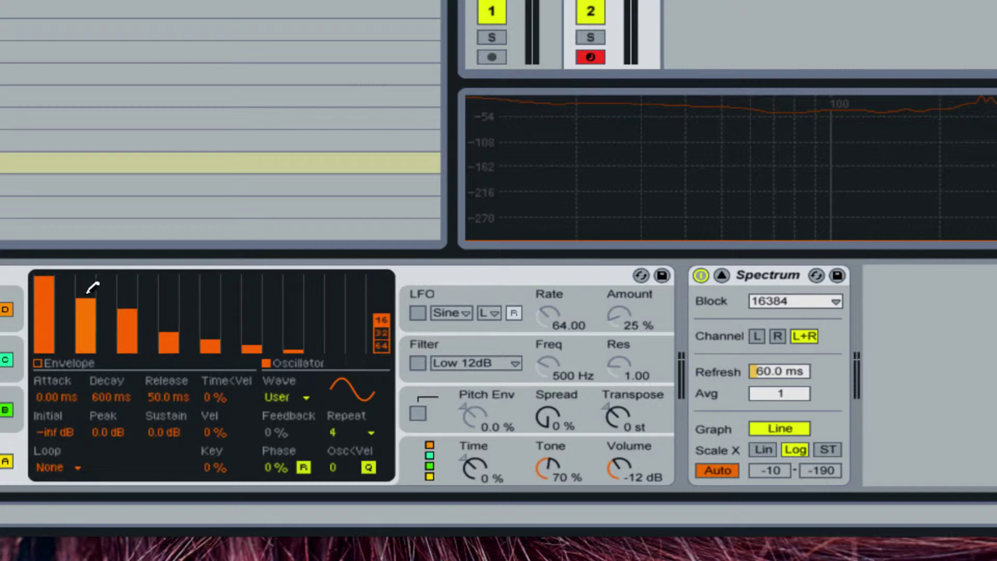
{"action": "mouse_move", "coordinate": [93, 292]}
{"action": "left_mouse_down"}
{"action": "mouse_move", "coordinate": [182, 347]}
{"action": "mouse_move", "coordinate": [166, 334]}
{"action": "mouse_move", "coordinate": [296, 353]}
{"action": "left_mouse_up"}
Step: Set oscillator A's Repeat to 1/4 and then to 1, and play a note to view its spectrum
{"action": "left_click", "coordinate": [344, 430]}
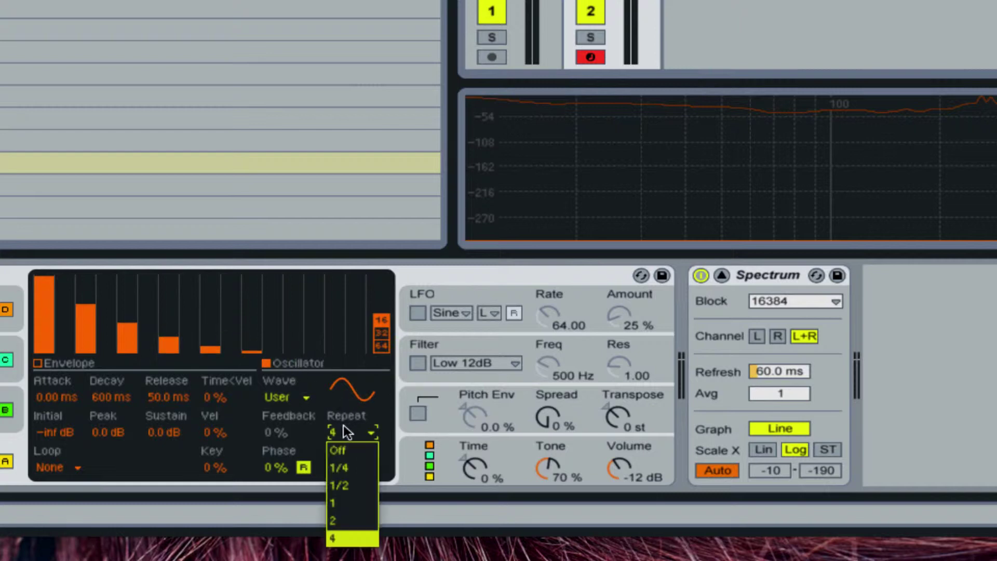
{"action": "left_click", "coordinate": [346, 467]}
{"action": "left_click", "coordinate": [354, 434]}
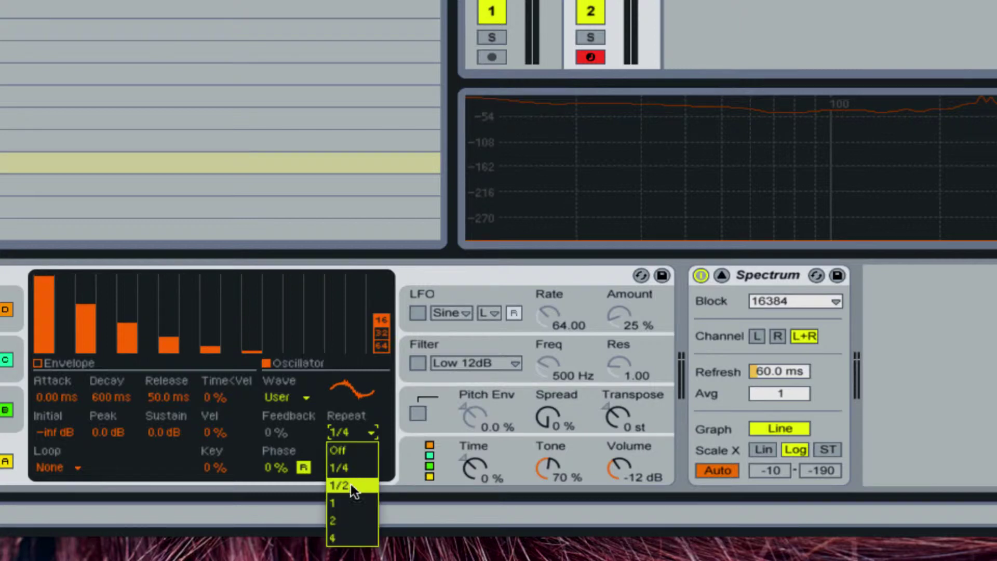
{"action": "left_click", "coordinate": [338, 501]}
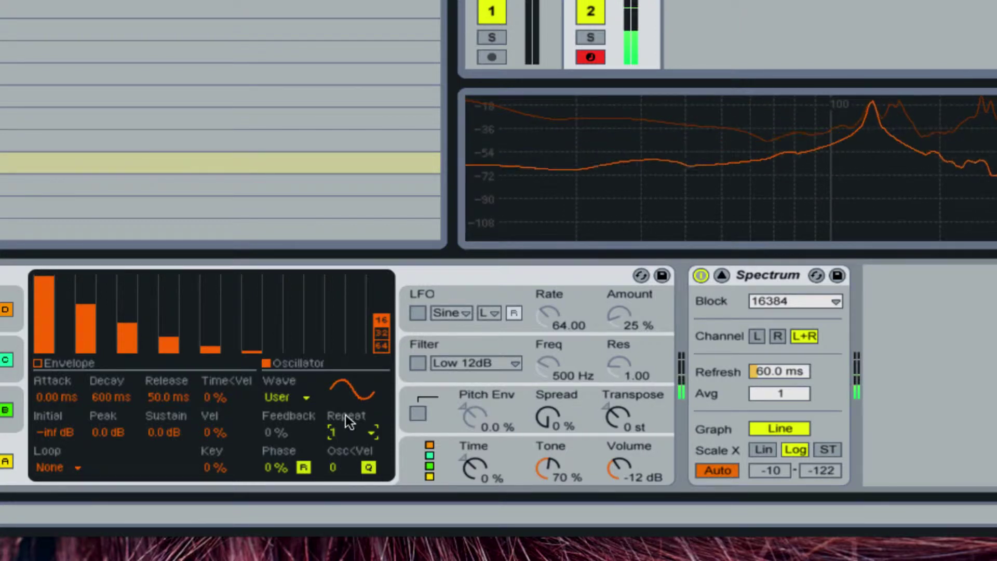
{"action": "mouse_move", "coordinate": [274, 468]}
{"action": "left_mouse_down"}
{"action": "mouse_move", "coordinate": [274, 453]}
{"action": "mouse_move", "coordinate": [270, 483]}
{"action": "left_mouse_up"}
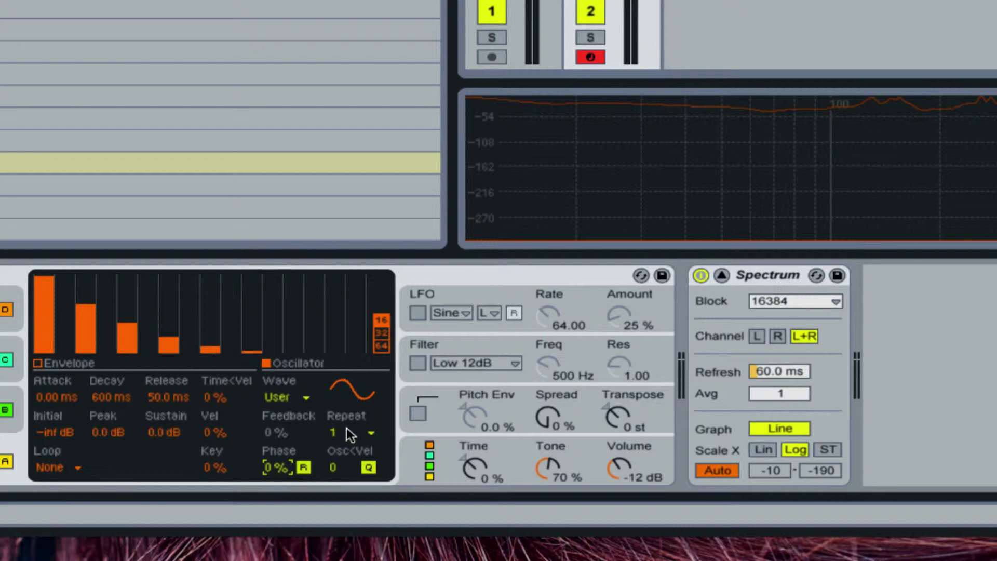
{"action": "left_click", "coordinate": [347, 431]}
{"action": "left_click", "coordinate": [347, 431]}
{"action": "left_click", "coordinate": [360, 434]}
{"action": "left_click", "coordinate": [360, 434]}
Step: Set oscillator A's wave to Triangle, edit its first partial to make a user wave, and undo that edit
{"action": "left_click", "coordinate": [289, 400]}
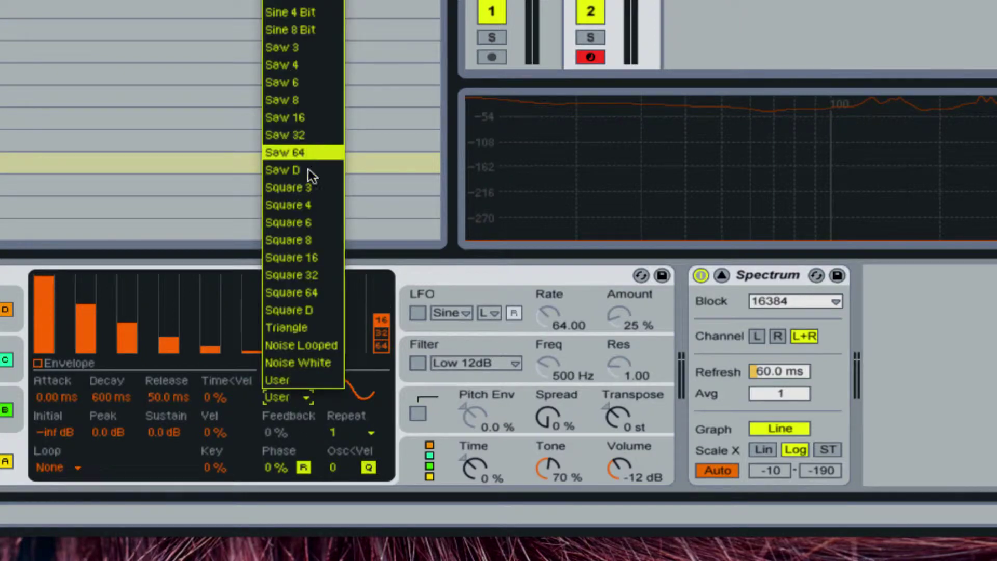
{"action": "left_click", "coordinate": [280, 327]}
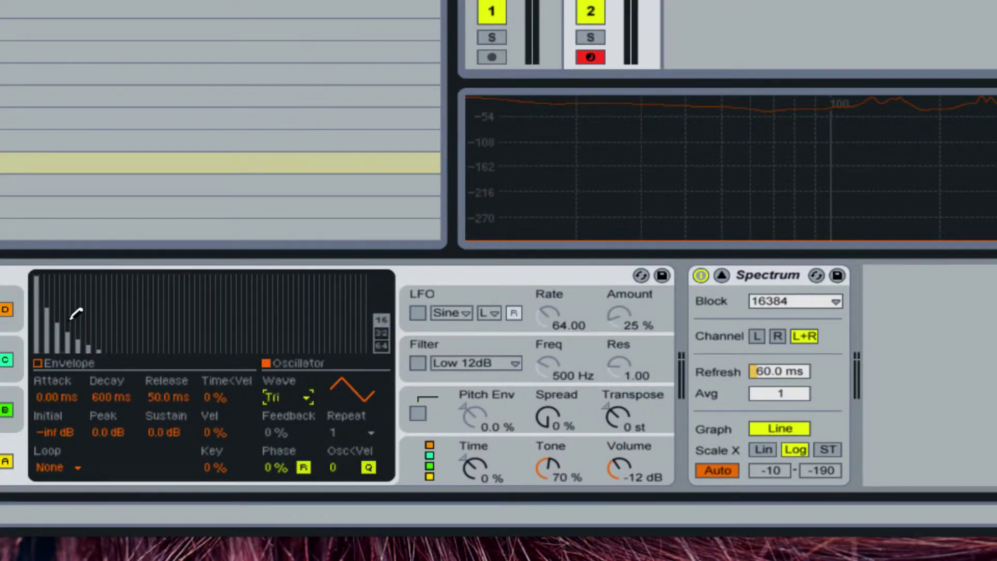
{"action": "left_click", "coordinate": [37, 275]}
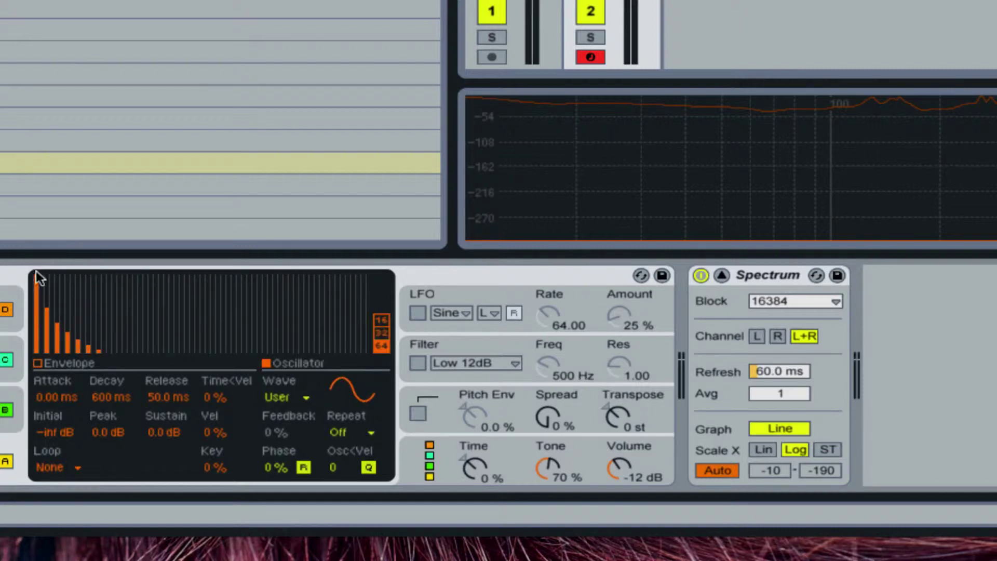
{"action": "key", "text": "ctrl+z"}
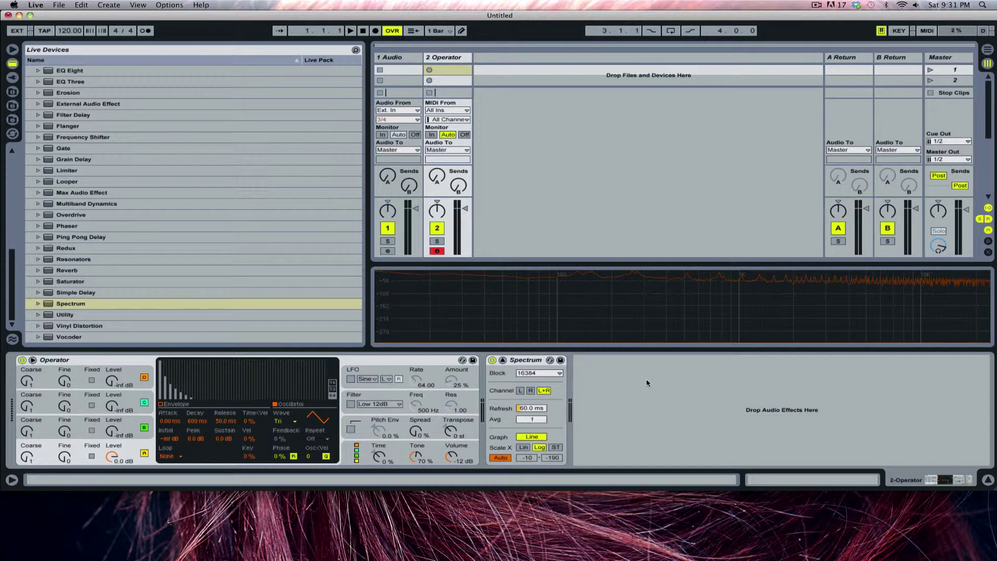
Step: Try the triangle wave with 16 partials, and set oscillator A's wave to Sine
{"action": "left_click", "coordinate": [333, 383]}
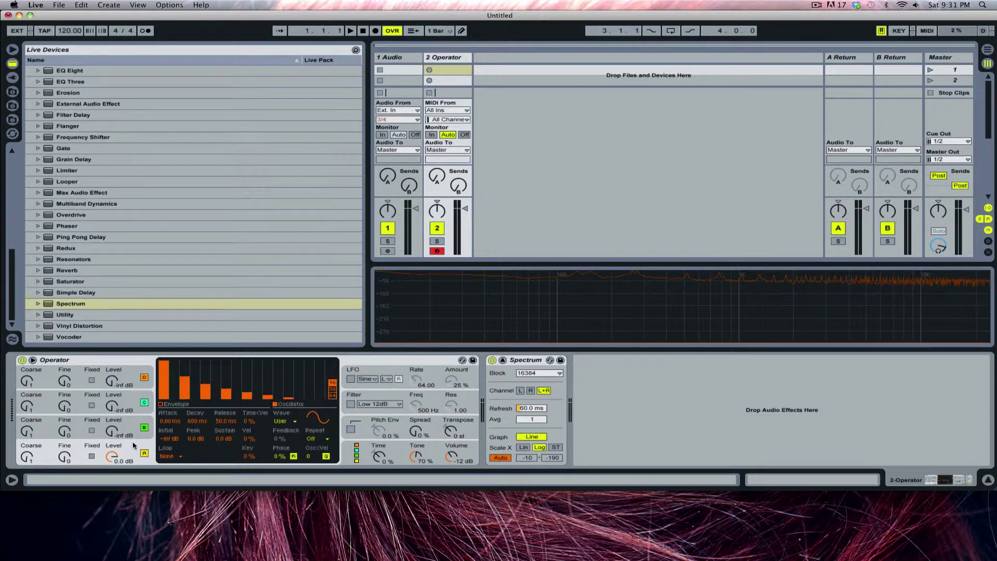
{"action": "left_click", "coordinate": [283, 421]}
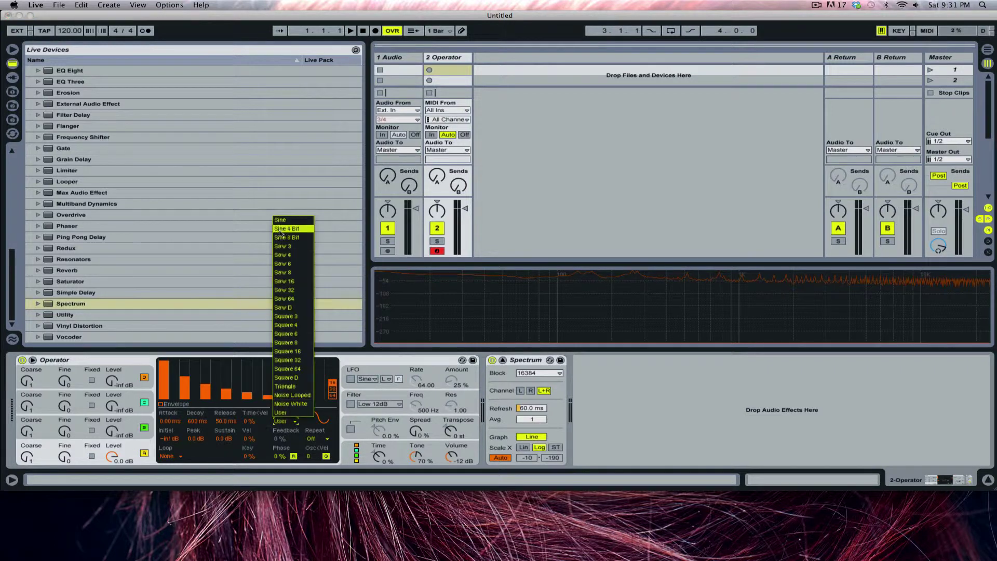
{"action": "left_click", "coordinate": [280, 220]}
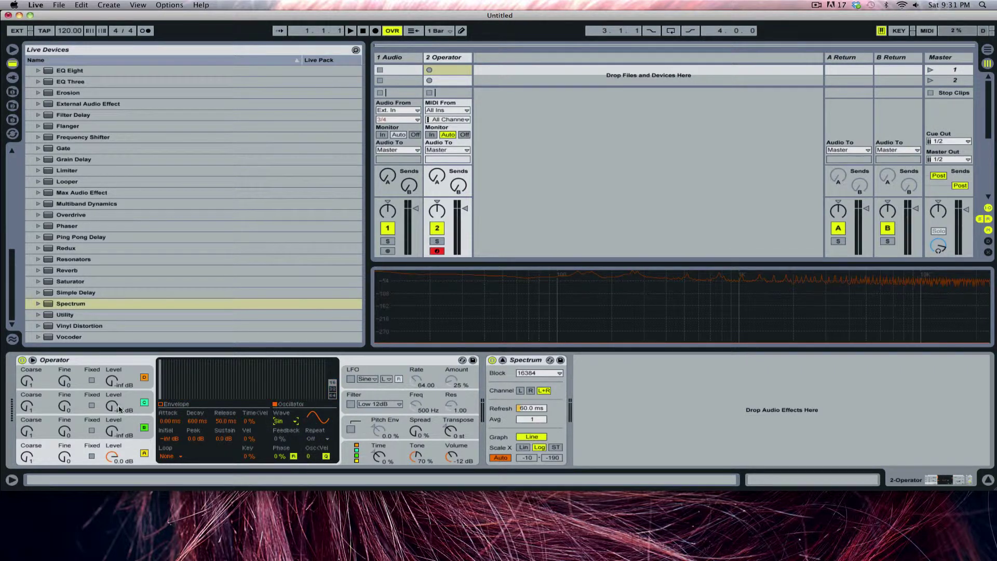
Step: Raise oscillator B's level to 0.0 dB and play a note to view the resulting spectrum
{"action": "left_click", "coordinate": [125, 431]}
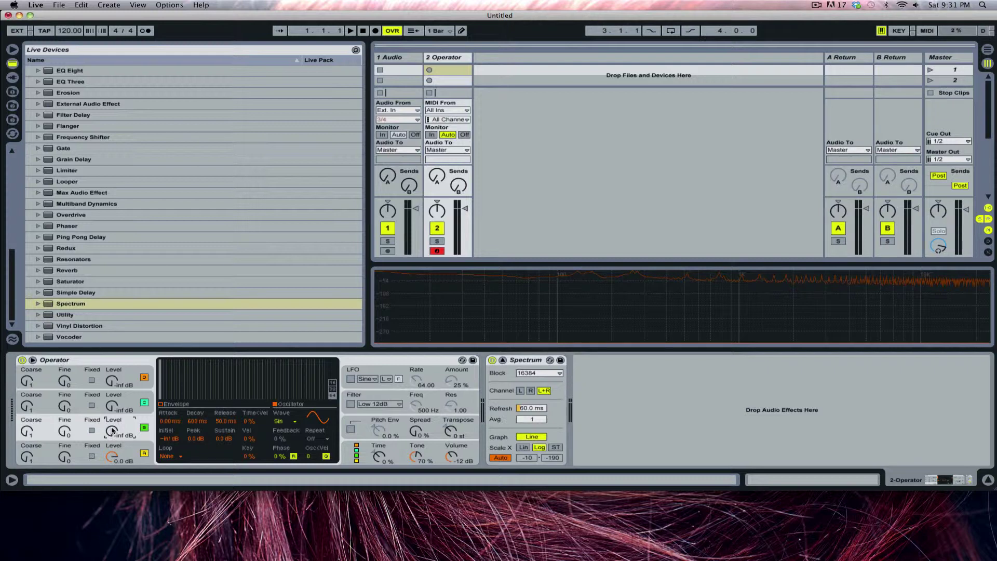
{"action": "left_click_drag", "start_coordinate": [112, 430], "coordinate": [113, 412]}
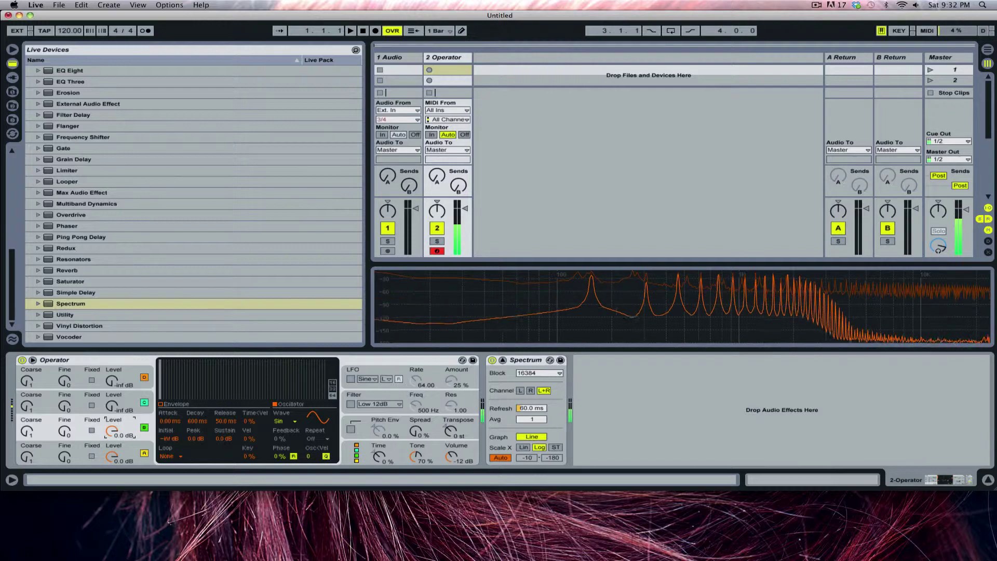
Step: Switch to Photoshop, create a blank white 2500 × 4000 pixel document, and move its window clear of Operator's oscillator levels
{"action": "mouse_move", "coordinate": [451, 558]}
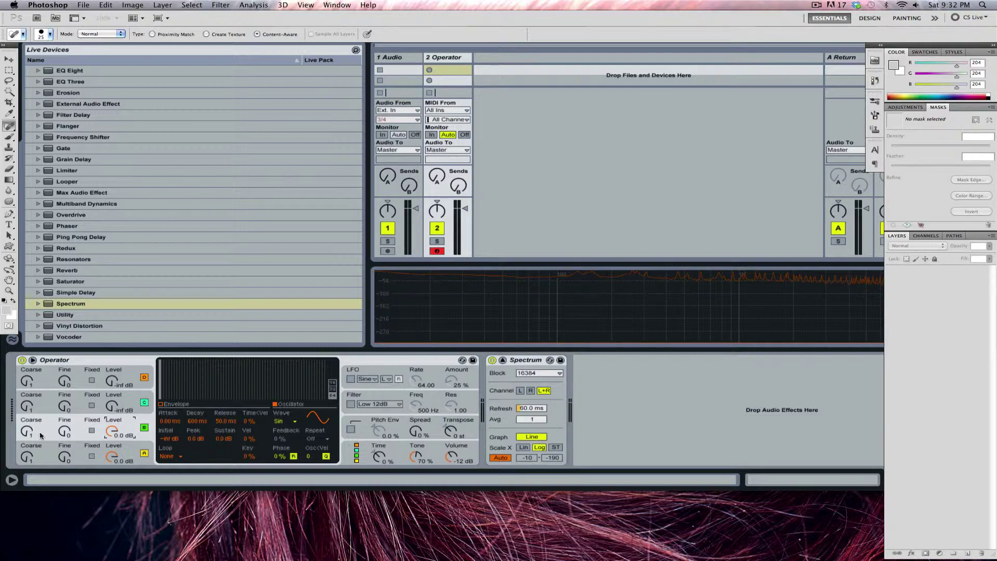
{"action": "left_click", "coordinate": [83, 5]}
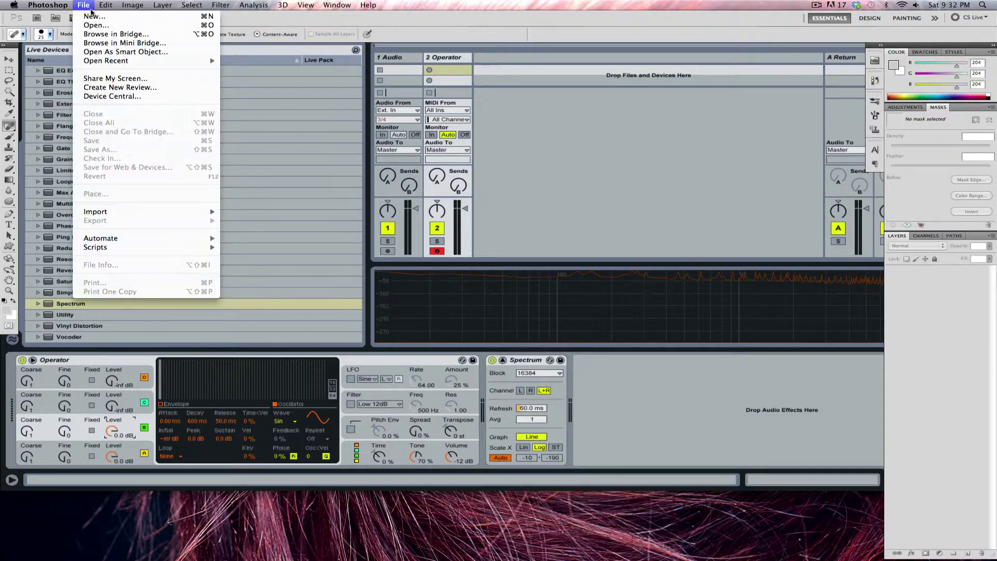
{"action": "left_click", "coordinate": [438, 83]}
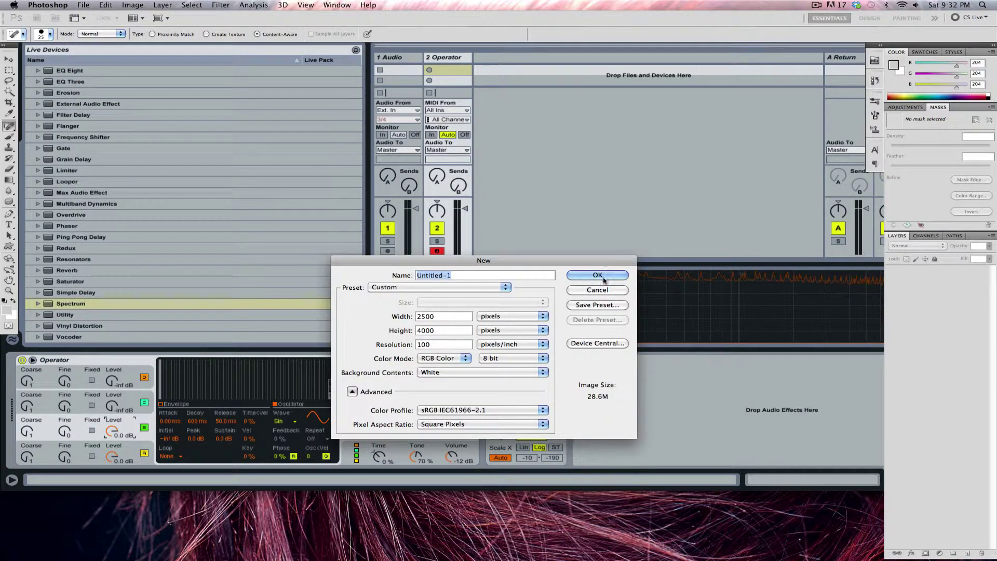
{"action": "left_click", "coordinate": [604, 279]}
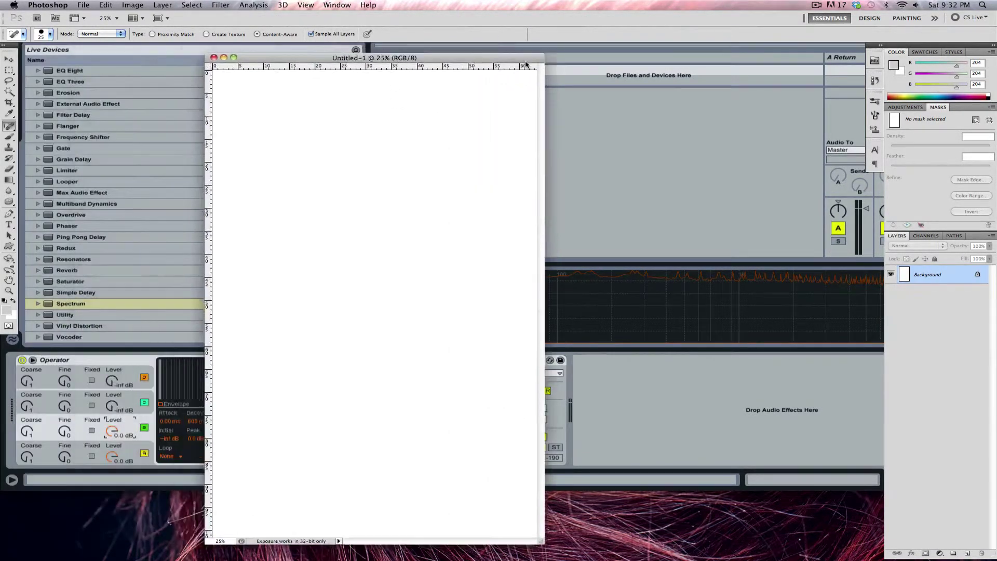
{"action": "left_click_drag", "start_coordinate": [487, 54], "coordinate": [578, 57]}
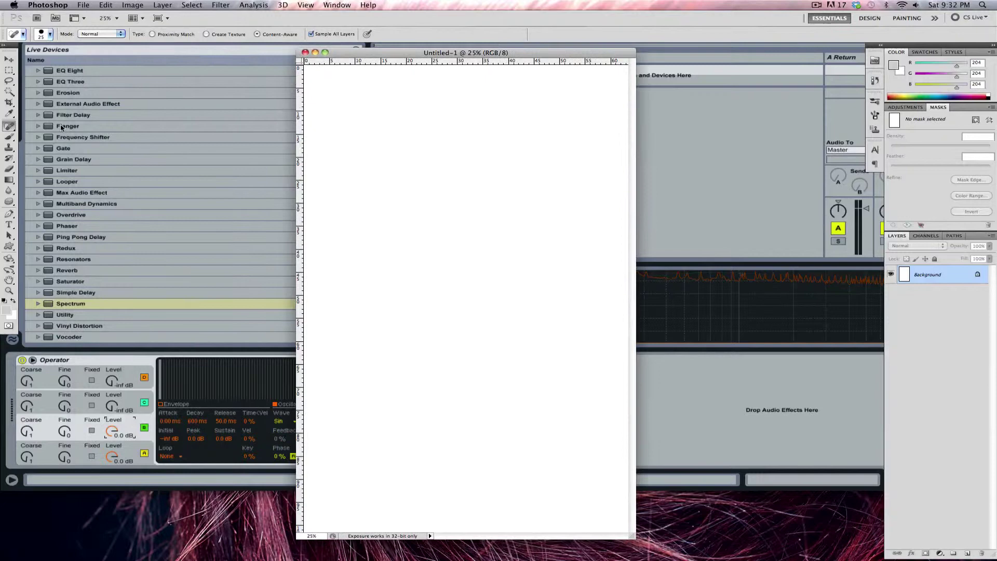
Step: Paint a black wave across the full width of the canvas with the Brush tool, using the default colors
{"action": "left_click", "coordinate": [9, 137]}
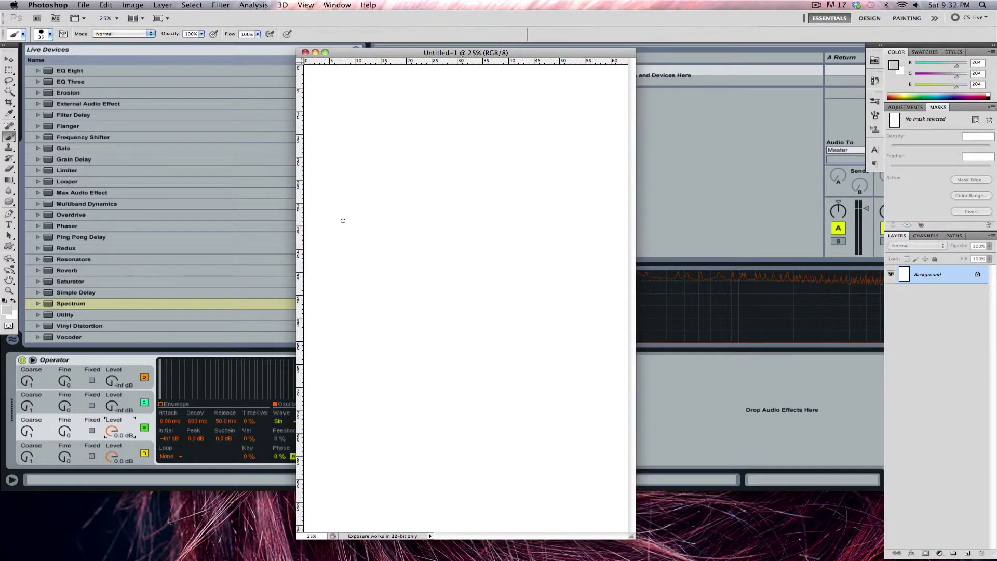
{"action": "key", "text": "d"}
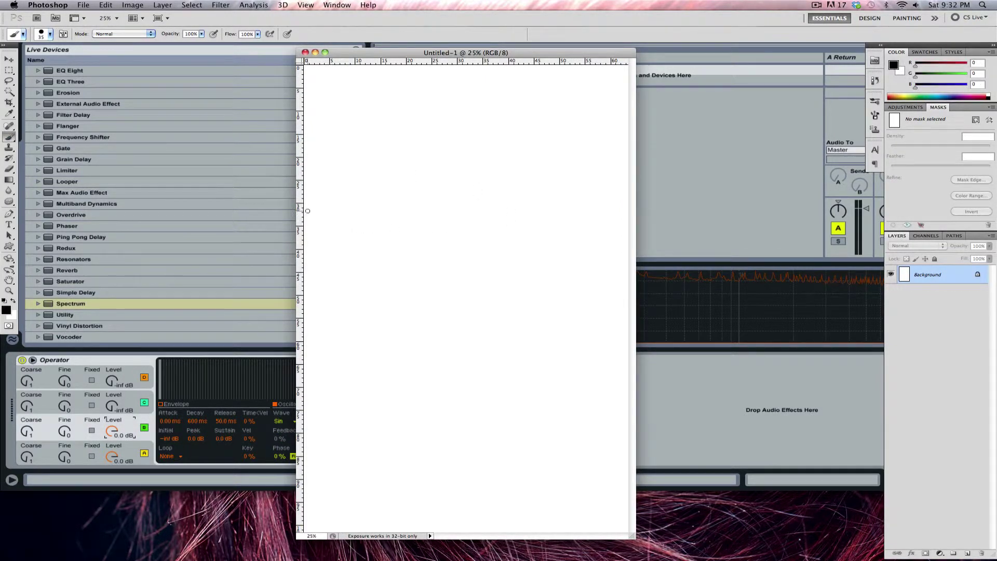
{"action": "mouse_move", "coordinate": [305, 211]}
{"action": "left_mouse_down"}
{"action": "mouse_move", "coordinate": [324, 185]}
{"action": "mouse_move", "coordinate": [370, 192]}
{"action": "mouse_move", "coordinate": [412, 232]}
{"action": "mouse_move", "coordinate": [486, 243]}
{"action": "mouse_move", "coordinate": [557, 204]}
{"action": "mouse_move", "coordinate": [639, 236]}
{"action": "left_mouse_up"}
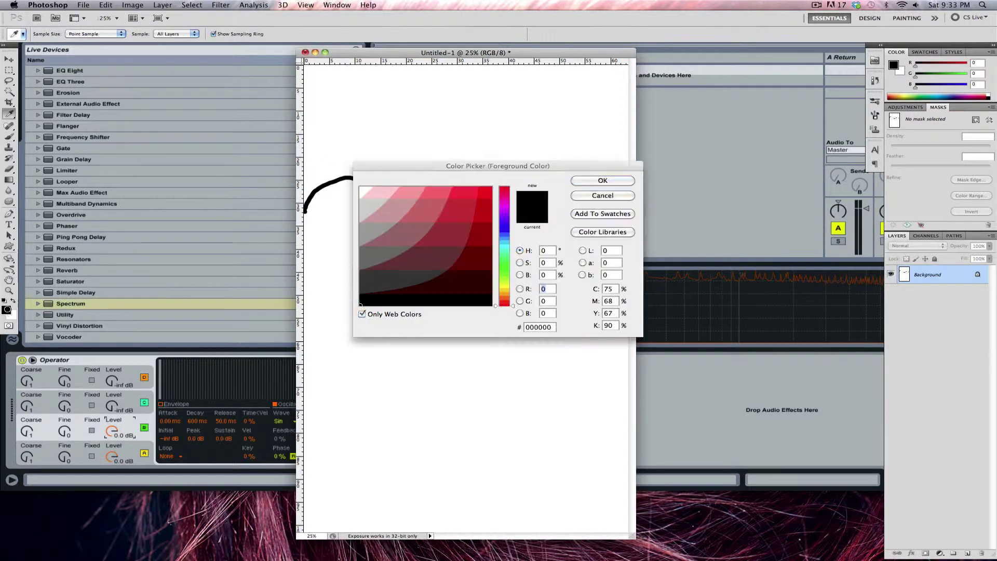
Step: Set the foreground color to 993333 and paint a more strongly oscillating wave over the black one
{"action": "left_click", "coordinate": [6, 311]}
{"action": "left_click", "coordinate": [453, 225]}
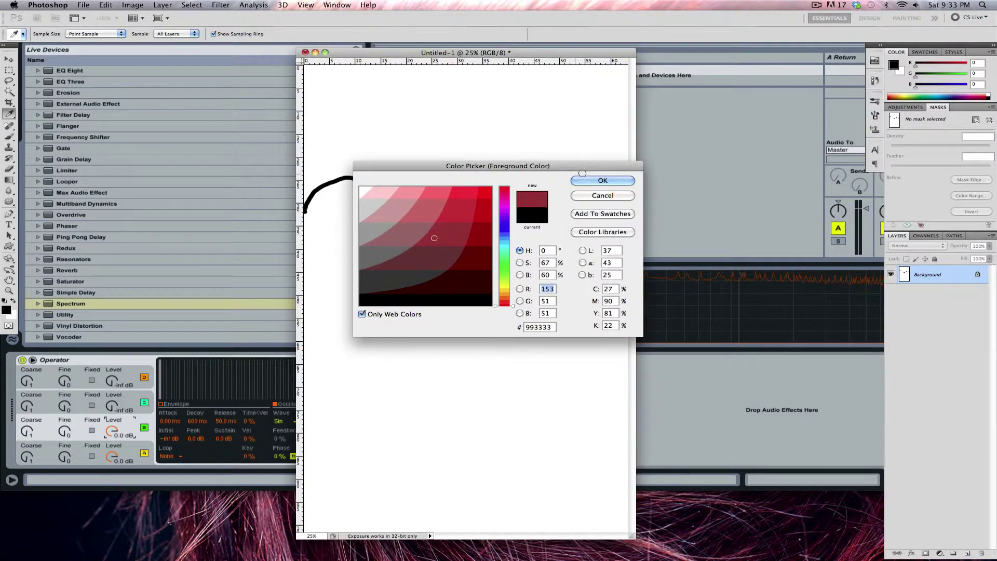
{"action": "left_click", "coordinate": [587, 184]}
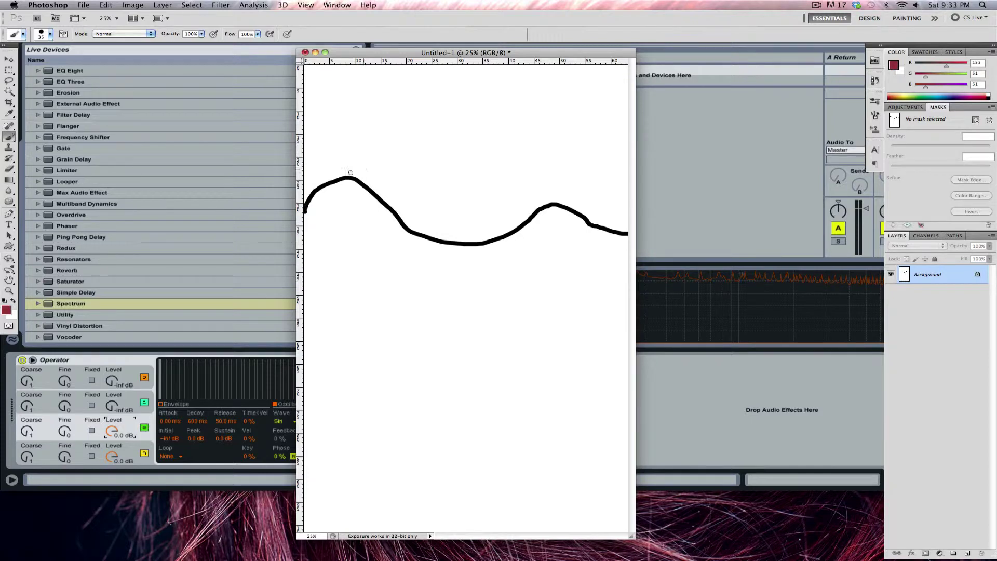
{"action": "mouse_move", "coordinate": [304, 210]}
{"action": "left_mouse_down"}
{"action": "mouse_move", "coordinate": [321, 213]}
{"action": "mouse_move", "coordinate": [323, 166]}
{"action": "mouse_move", "coordinate": [341, 152]}
{"action": "mouse_move", "coordinate": [379, 229]}
{"action": "mouse_move", "coordinate": [410, 205]}
{"action": "mouse_move", "coordinate": [440, 212]}
{"action": "mouse_move", "coordinate": [447, 273]}
{"action": "mouse_move", "coordinate": [490, 249]}
{"action": "mouse_move", "coordinate": [508, 187]}
{"action": "mouse_move", "coordinate": [534, 206]}
{"action": "mouse_move", "coordinate": [533, 237]}
{"action": "mouse_move", "coordinate": [562, 222]}
{"action": "mouse_move", "coordinate": [607, 237]}
{"action": "mouse_move", "coordinate": [628, 228]}
{"action": "left_mouse_up"}
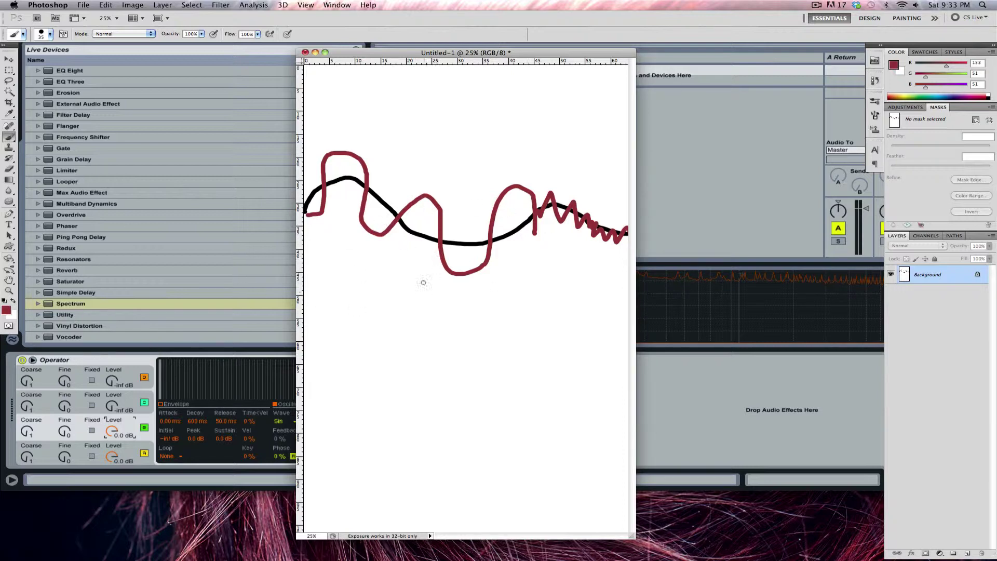
{"action": "left_click_drag", "start_coordinate": [303, 315], "coordinate": [444, 363]}
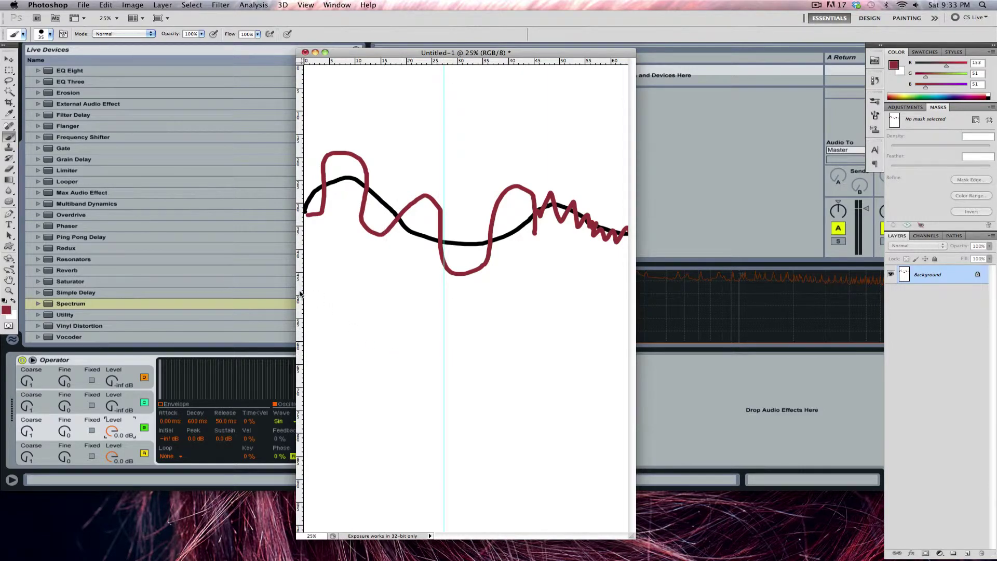
{"action": "key", "text": "super+apostrophe"}
{"action": "key", "text": "super+apostrophe"}
{"action": "key", "text": "super+semicolon"}
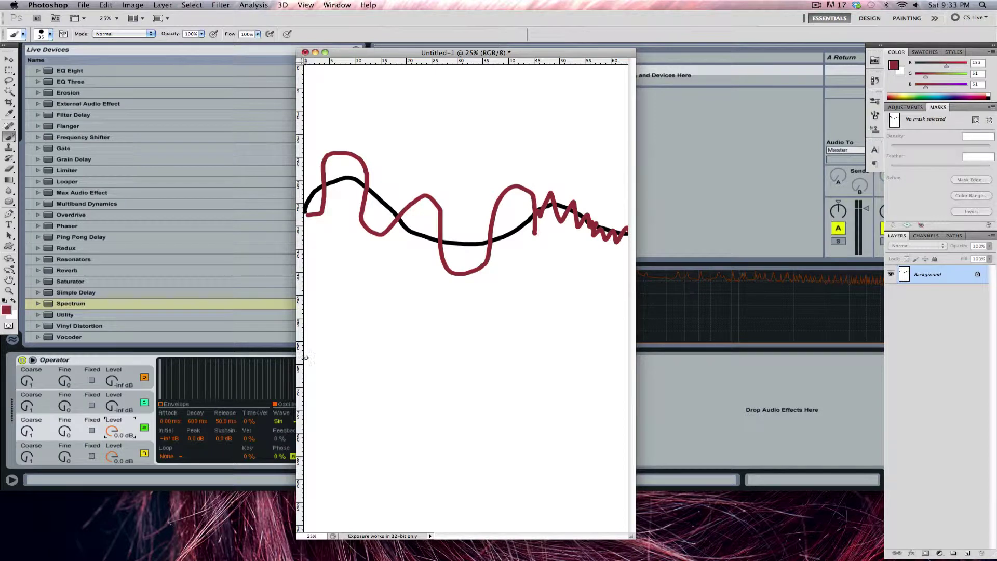
Step: Paint a separate, smooth dark red wave across the lower part of the canvas
{"action": "mouse_move", "coordinate": [304, 358]}
{"action": "left_mouse_down"}
{"action": "mouse_move", "coordinate": [473, 399]}
{"action": "mouse_move", "coordinate": [629, 352]}
{"action": "left_mouse_up"}
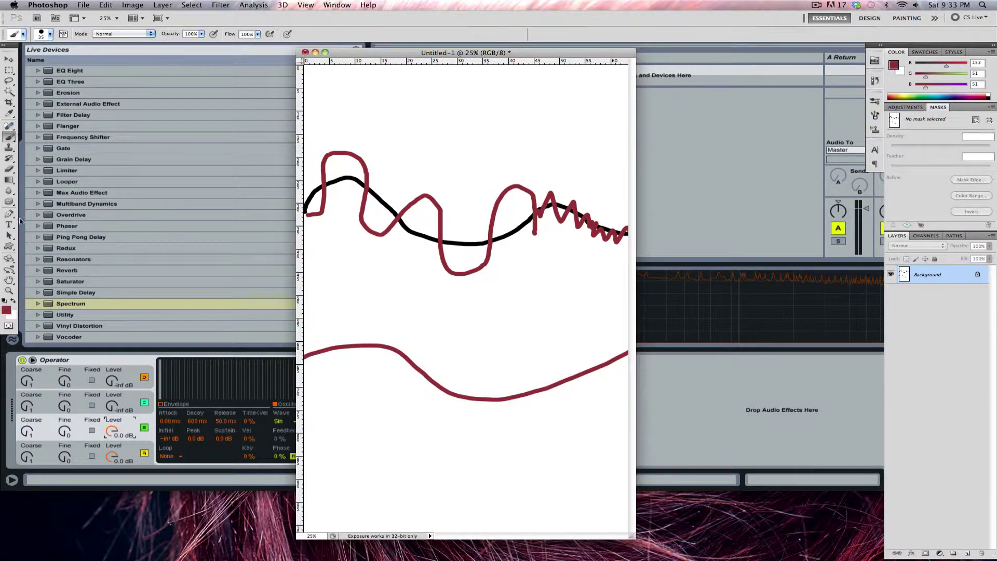
Step: Restore the default black foreground color and paint a jagged black wave over the lower dark red wave
{"action": "key", "text": "d"}
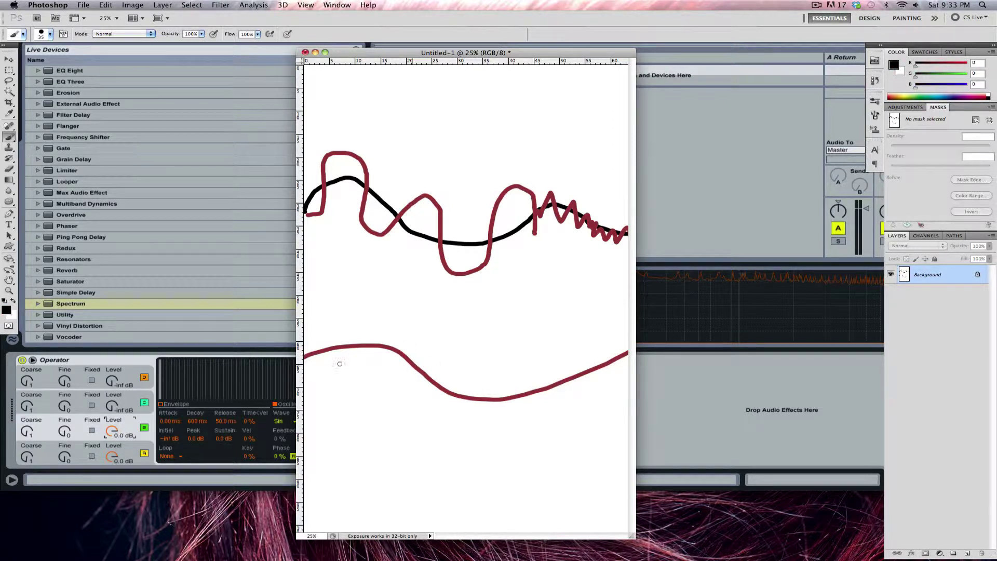
{"action": "mouse_move", "coordinate": [340, 364]}
{"action": "left_mouse_down"}
{"action": "mouse_move", "coordinate": [316, 339]}
{"action": "mouse_move", "coordinate": [374, 359]}
{"action": "mouse_move", "coordinate": [355, 333]}
{"action": "mouse_move", "coordinate": [384, 337]}
{"action": "mouse_move", "coordinate": [407, 372]}
{"action": "mouse_move", "coordinate": [414, 345]}
{"action": "mouse_move", "coordinate": [431, 400]}
{"action": "mouse_move", "coordinate": [452, 372]}
{"action": "mouse_move", "coordinate": [483, 406]}
{"action": "mouse_move", "coordinate": [509, 407]}
{"action": "mouse_move", "coordinate": [632, 351]}
{"action": "left_mouse_up"}
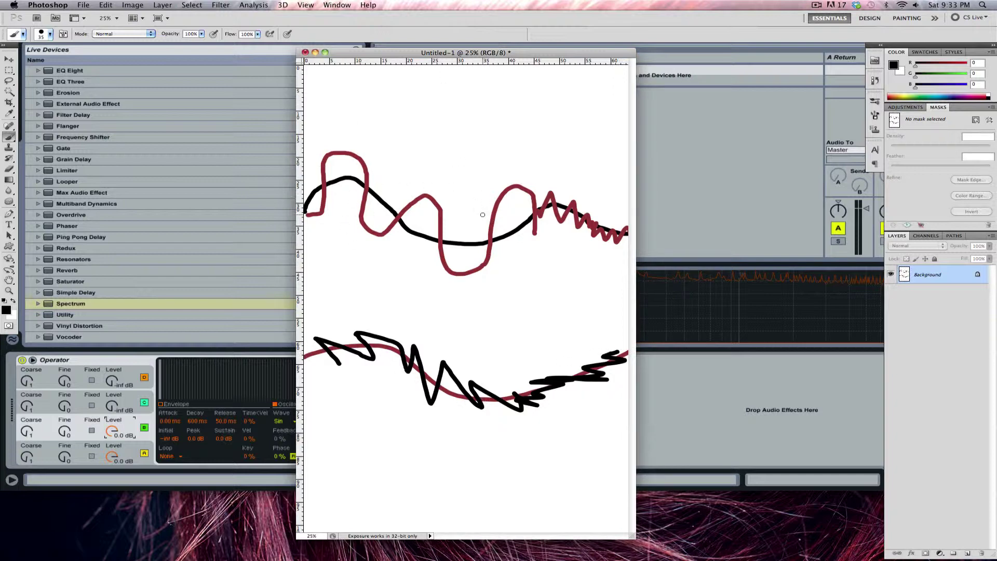
Step: Close the sketch document without saving it, and quit Photoshop to return to Ableton Live
{"action": "left_click", "coordinate": [304, 53]}
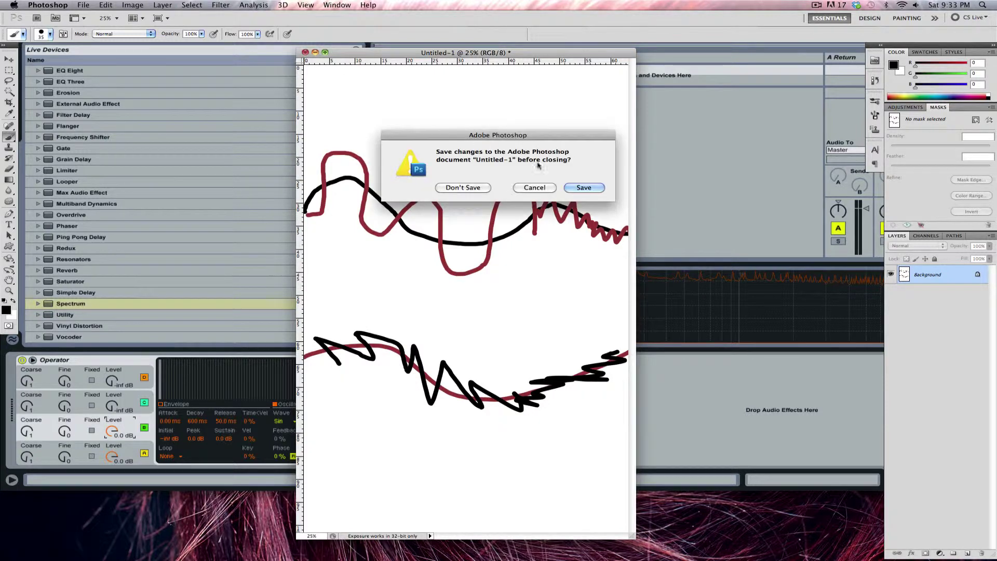
{"action": "left_click", "coordinate": [474, 188]}
{"action": "left_click", "coordinate": [659, 207]}
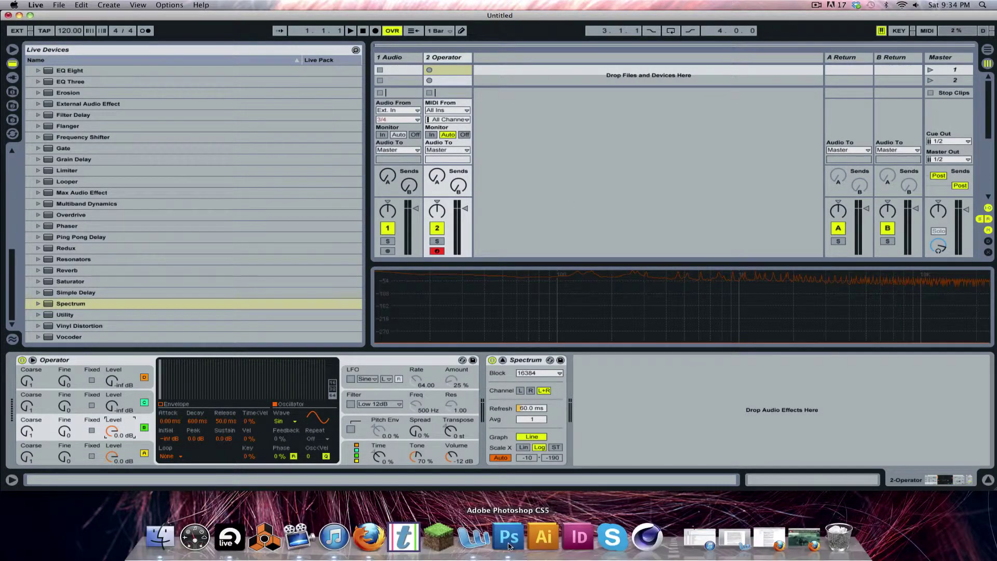
{"action": "left_click", "coordinate": [514, 542]}
{"action": "key", "text": "super+q"}
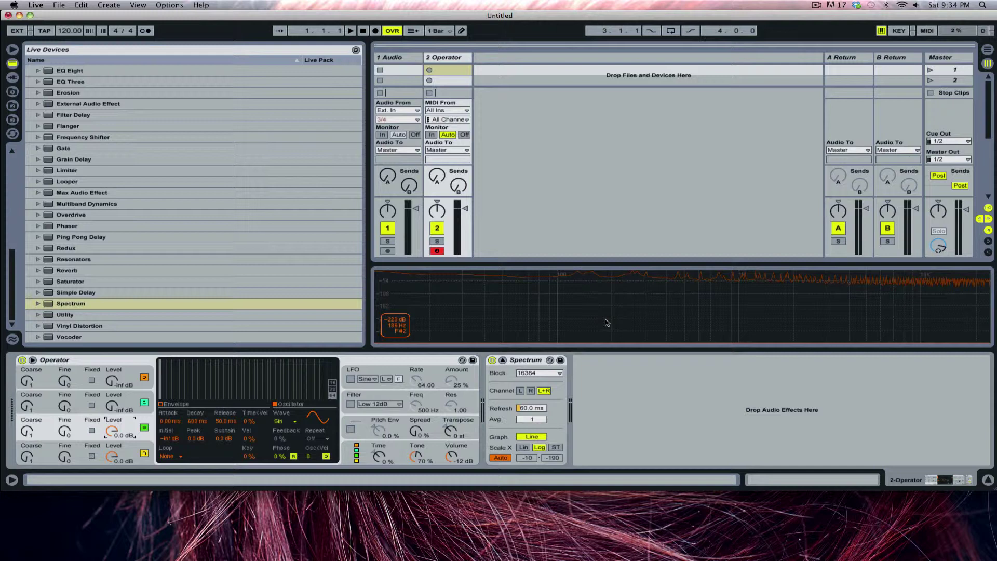
Step: Reload the Analog Sawtooth preset into Operator through Hot-Swap mode, and leave that mode
{"action": "left_click", "coordinate": [462, 360]}
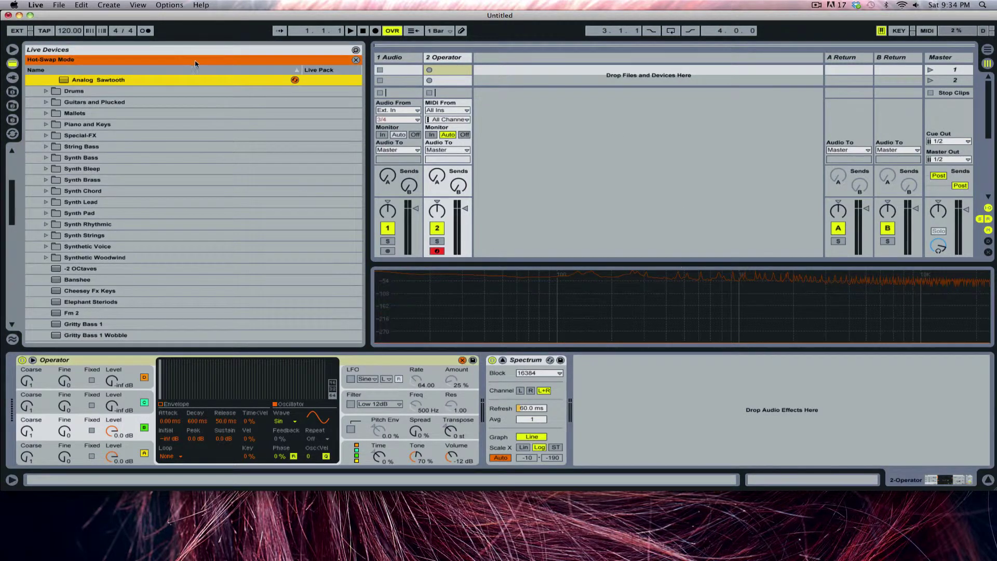
{"action": "double_click", "coordinate": [90, 81]}
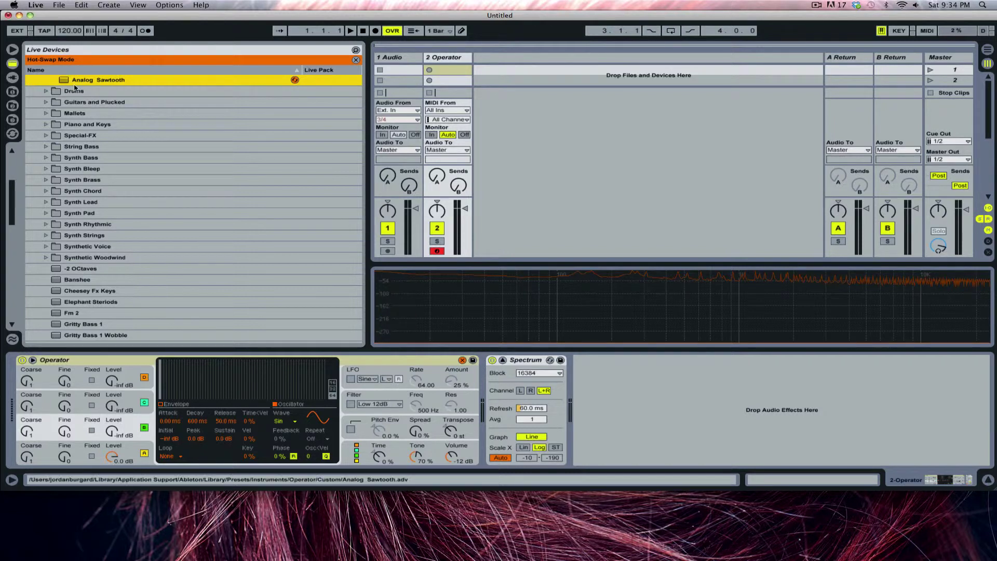
{"action": "left_click", "coordinate": [462, 360]}
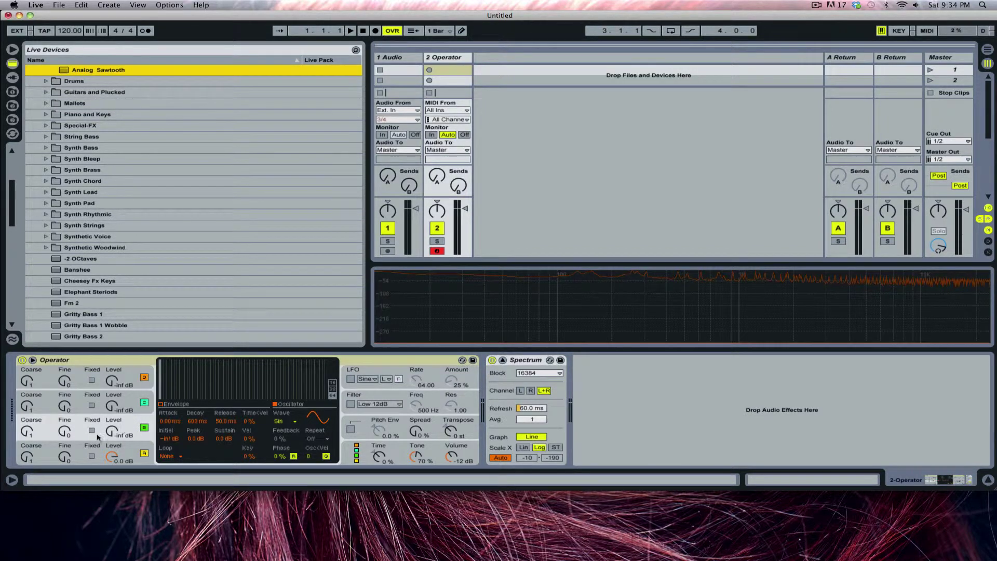
Step: Play a note while raising the levels of oscillators B, C and D to -1.6 dB, -11 dB and -16 dB
{"action": "mouse_move", "coordinate": [115, 438]}
{"action": "left_mouse_down"}
{"action": "mouse_move", "coordinate": [115, 429]}
{"action": "mouse_move", "coordinate": [124, 434]}
{"action": "left_mouse_up"}
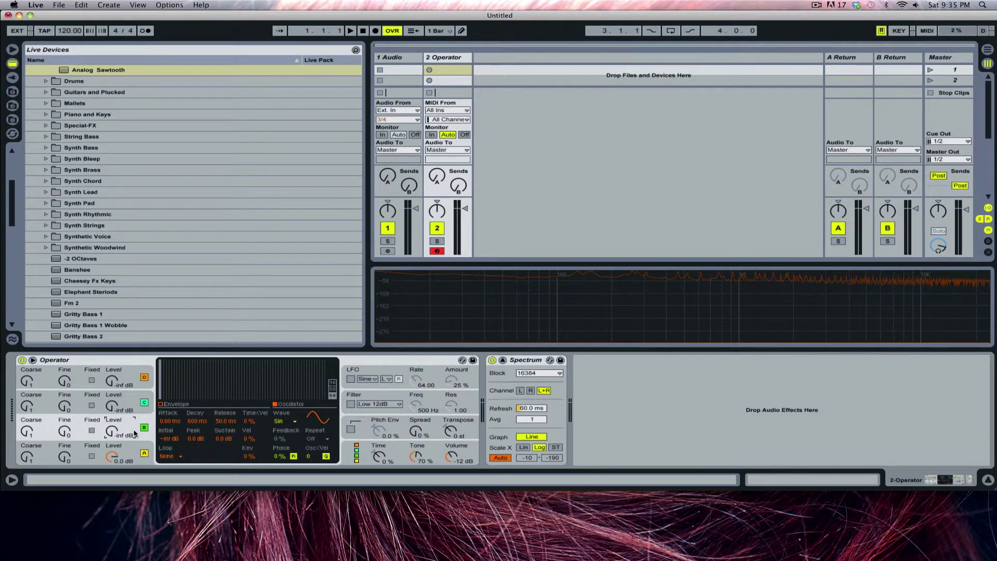
{"action": "key", "text": "a"}
{"action": "left_click_drag", "start_coordinate": [118, 433], "coordinate": [112, 372]}
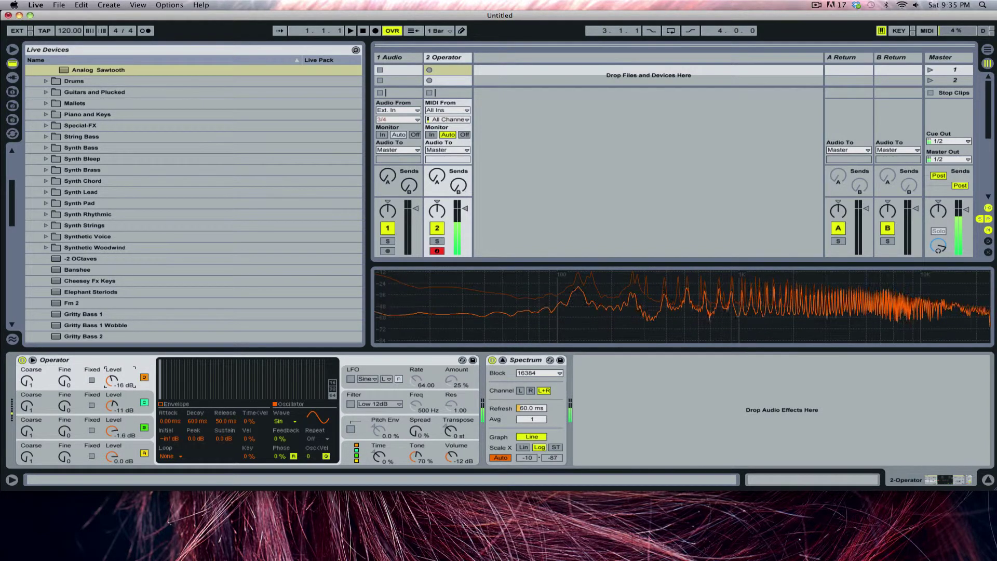
Step: Reload the Analog Sawtooth preset onto Operator and raise oscillator B to -4.7 dB, C to -17 dB and D to 0.0 dB
{"action": "left_click_drag", "start_coordinate": [99, 70], "coordinate": [119, 362]}
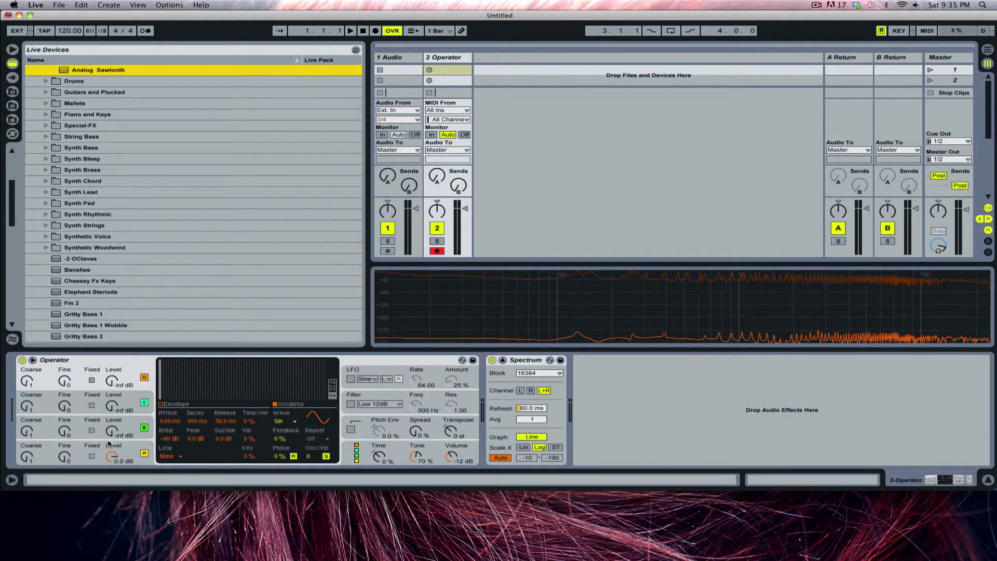
{"action": "left_click_drag", "start_coordinate": [111, 434], "coordinate": [113, 398]}
{"action": "left_click_drag", "start_coordinate": [112, 382], "coordinate": [112, 360]}
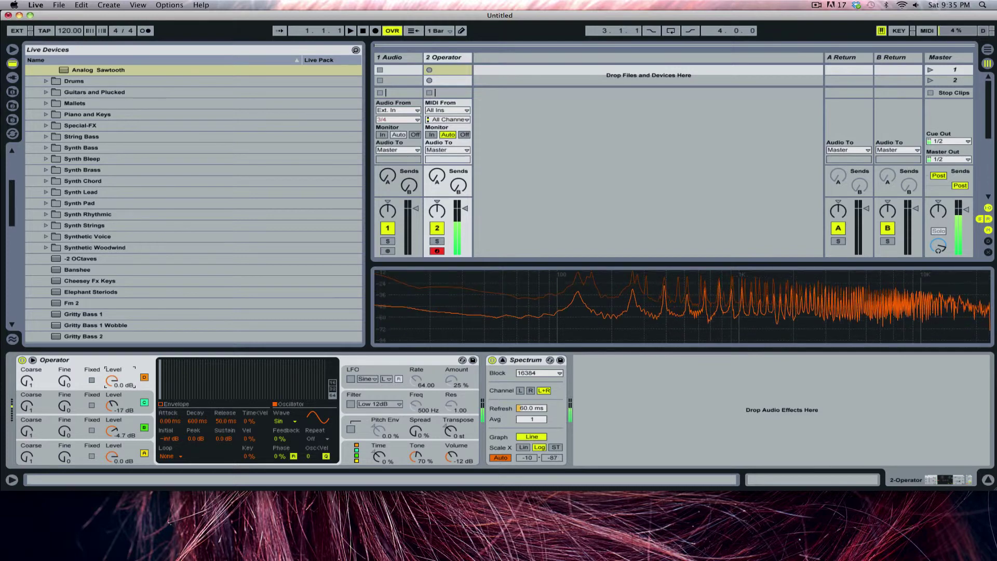